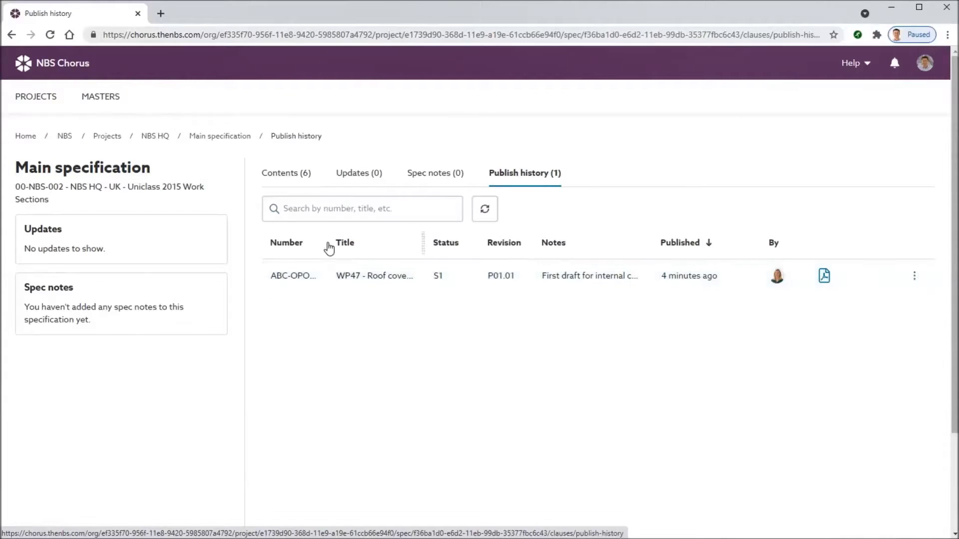
- Widen the Number and Title columns in the publish history table
{"action": "left_click_drag", "start_coordinate": [325, 243], "coordinate": [400, 239]}
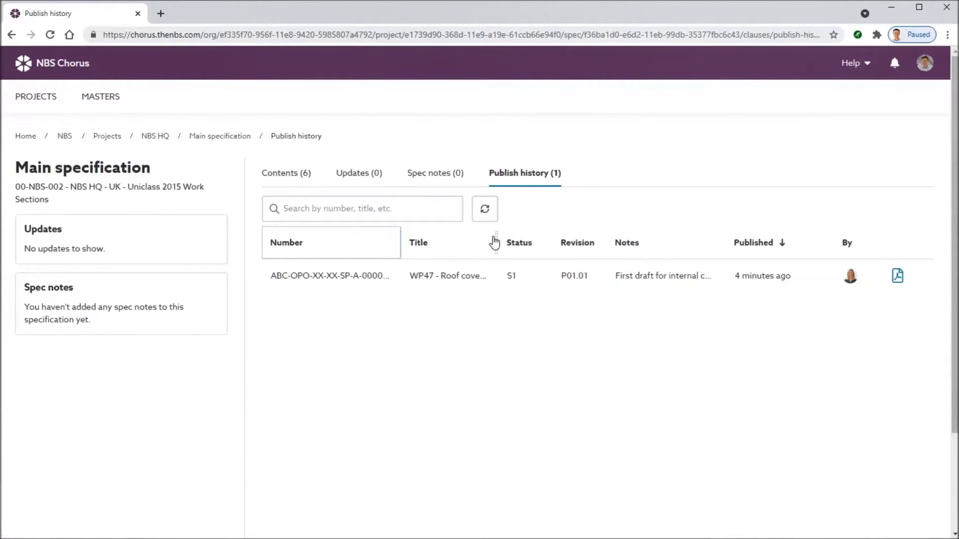
{"action": "left_click_drag", "start_coordinate": [496, 237], "coordinate": [536, 232]}
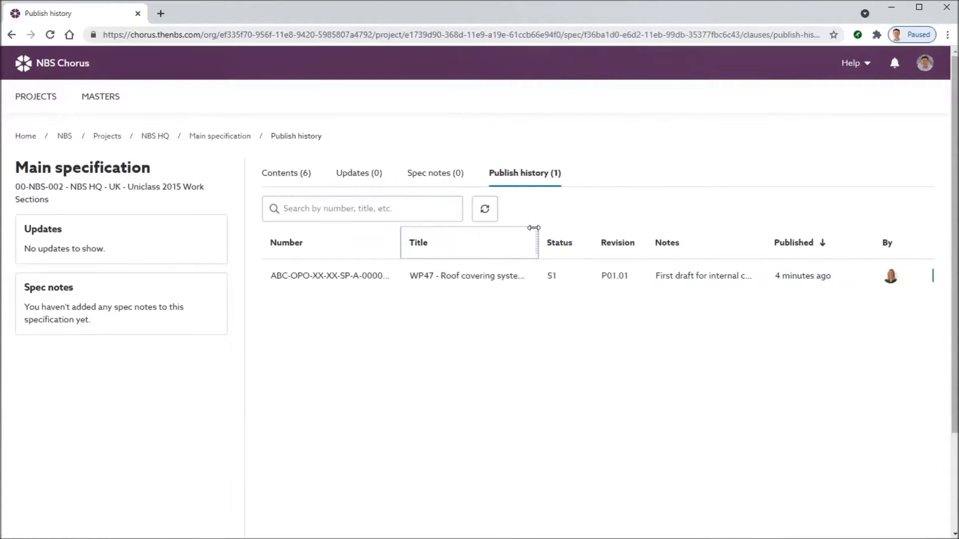
- Filter the specification contents by WP43 and select all the listed floor systems
{"action": "left_click", "coordinate": [287, 173]}
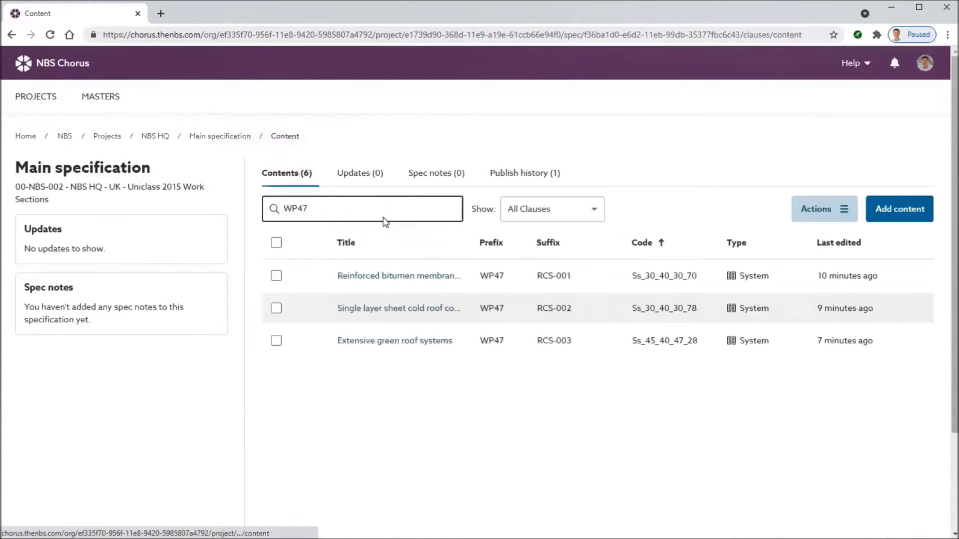
{"action": "left_click", "coordinate": [357, 206]}
{"action": "key", "text": "BackSpace"}
{"action": "type", "text": "3"}
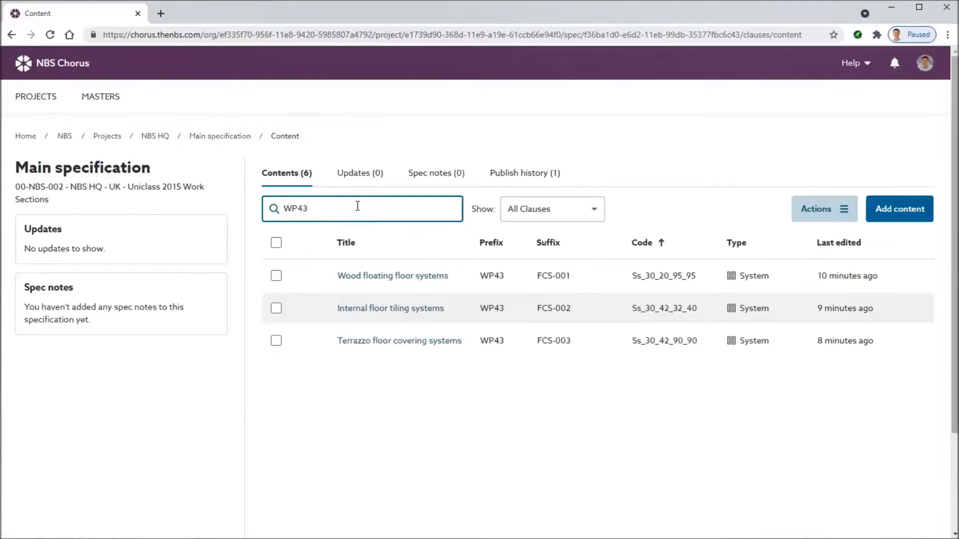
{"action": "left_click", "coordinate": [276, 242]}
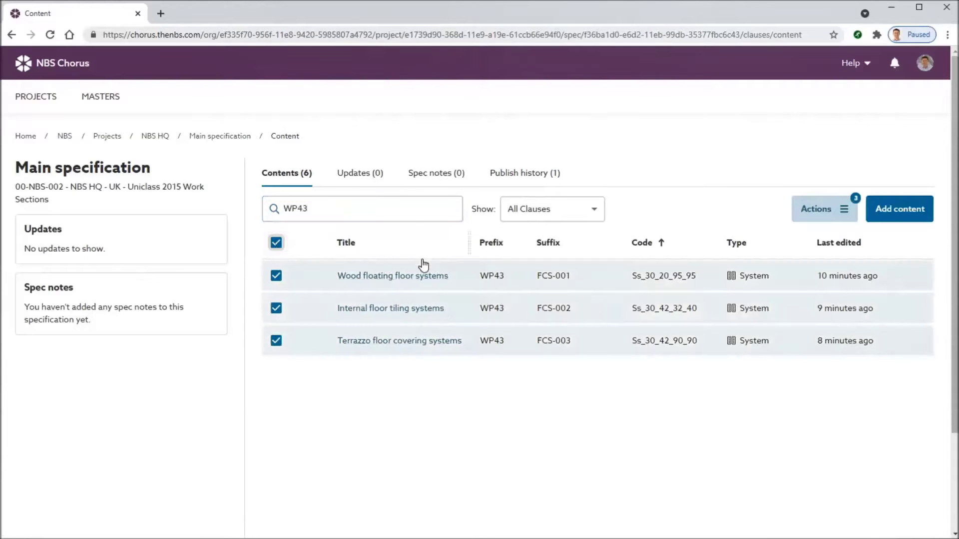
- Start publishing the selected systems as a PDF with systems grouped by code, without comparing to a previous version
{"action": "left_click", "coordinate": [829, 216]}
{"action": "left_click", "coordinate": [811, 235]}
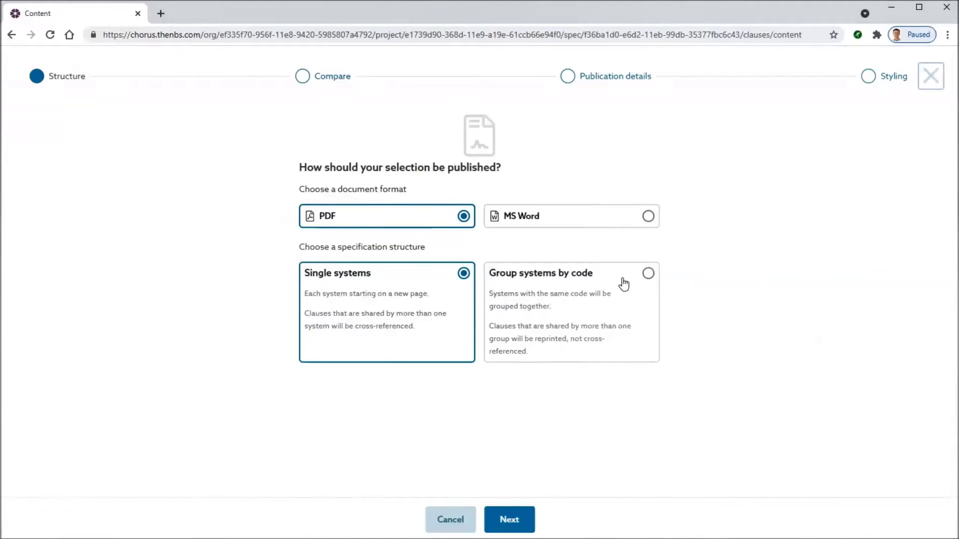
{"action": "left_click", "coordinate": [648, 273]}
{"action": "left_click", "coordinate": [509, 519]}
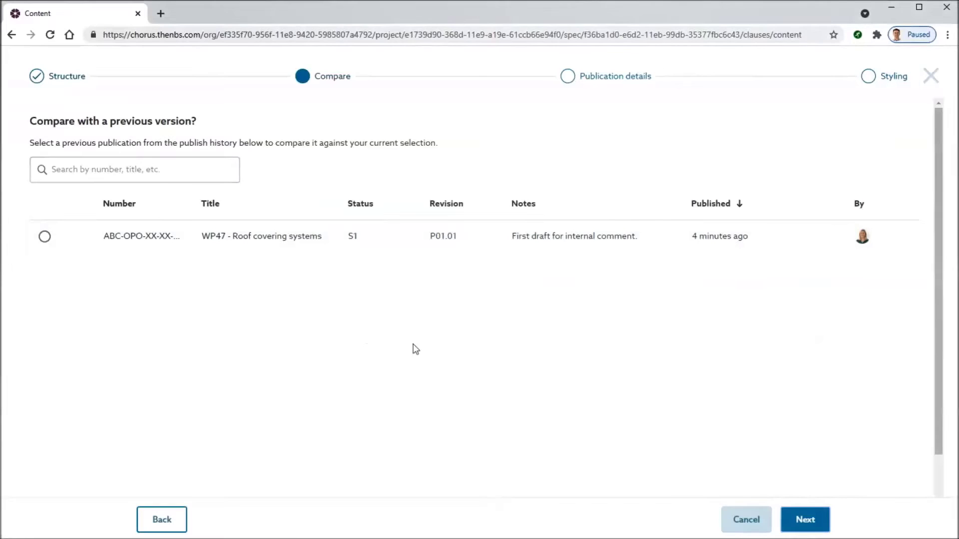
{"action": "left_click", "coordinate": [797, 519]}
- Save a copy to the publish history with change details for later comparisons, and title the publication "WP43 - Floor covering systems"
{"action": "left_click", "coordinate": [430, 192]}
{"action": "left_click", "coordinate": [361, 216]}
{"action": "left_click", "coordinate": [349, 247]}
{"action": "double_click", "coordinate": [345, 246]}
{"action": "triple_click", "coordinate": [345, 247]}
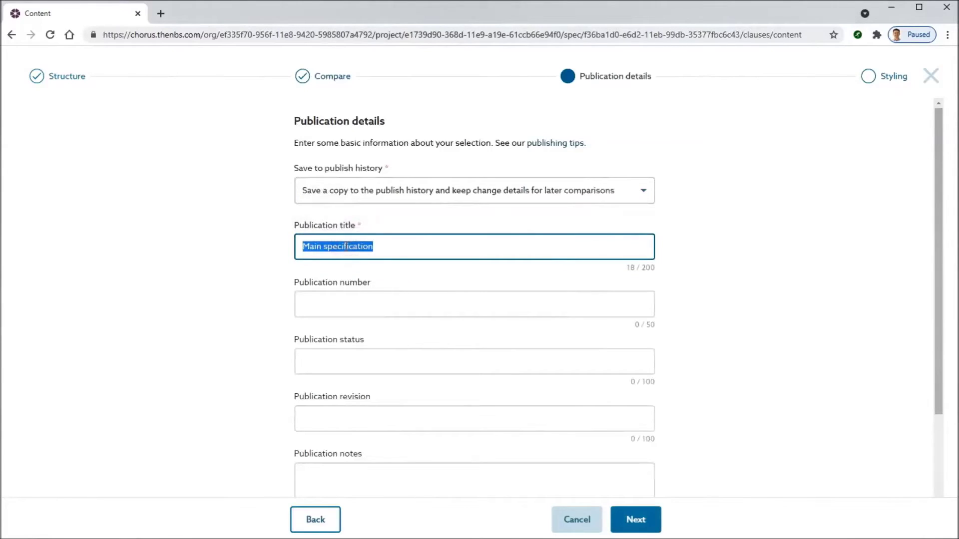
{"action": "type", "text": "WP43 - Floor cove"}
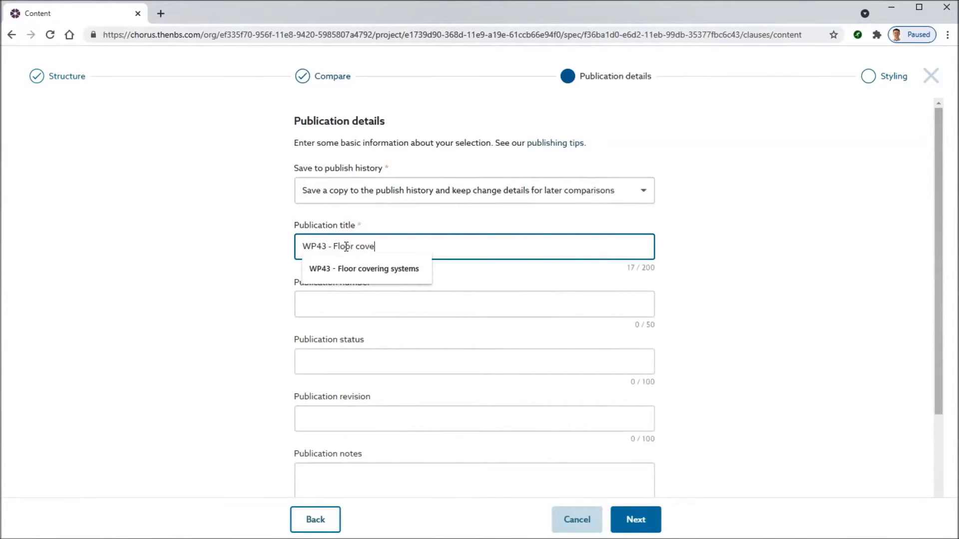
{"action": "type", "text": "ring systems"}
{"action": "key", "text": "Tab"}
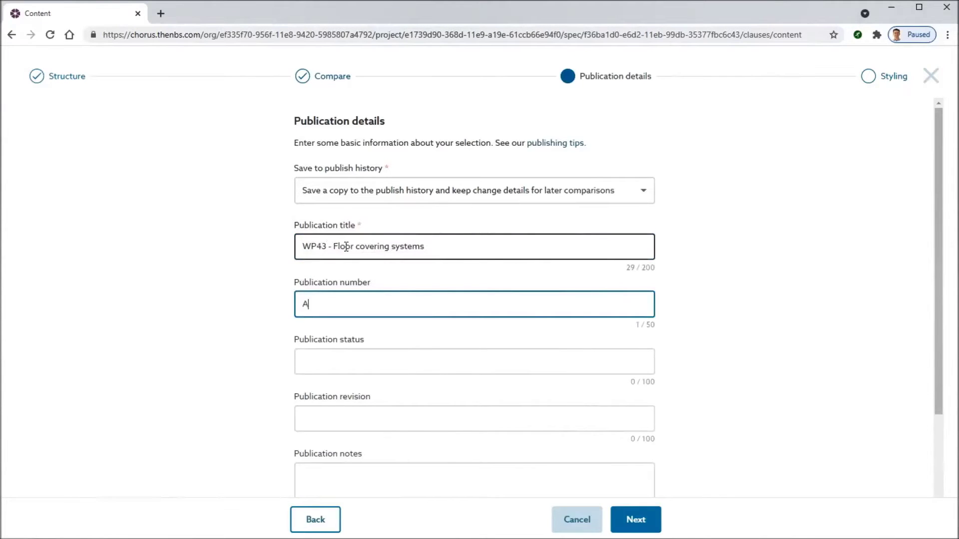
- Enter publication number ABC-OPO-XX-XX-SP-A-000002, status S1, revision P1.01, and notes stating first draft with the preparer's and approver's names
{"action": "type", "text": "ABC"}
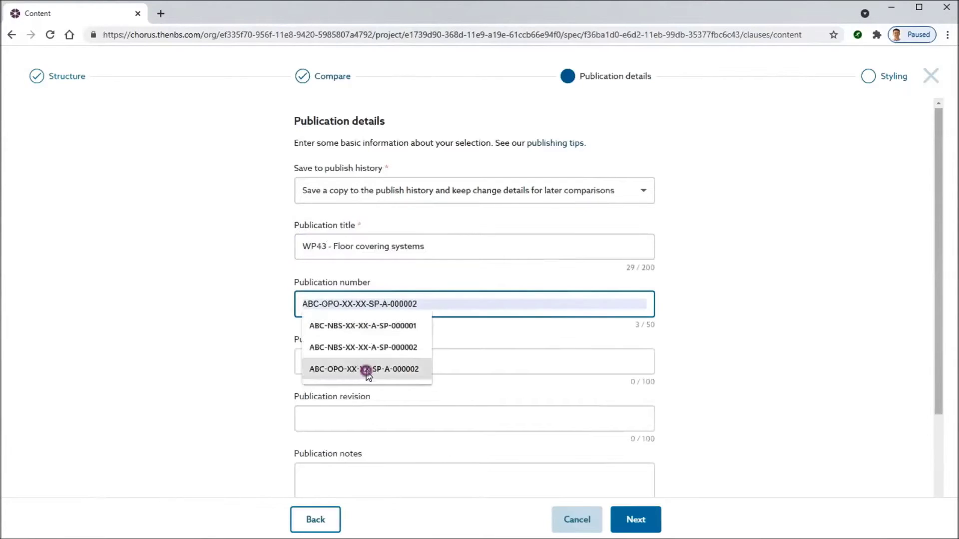
{"action": "left_click", "coordinate": [394, 368]}
{"action": "left_click", "coordinate": [359, 372]}
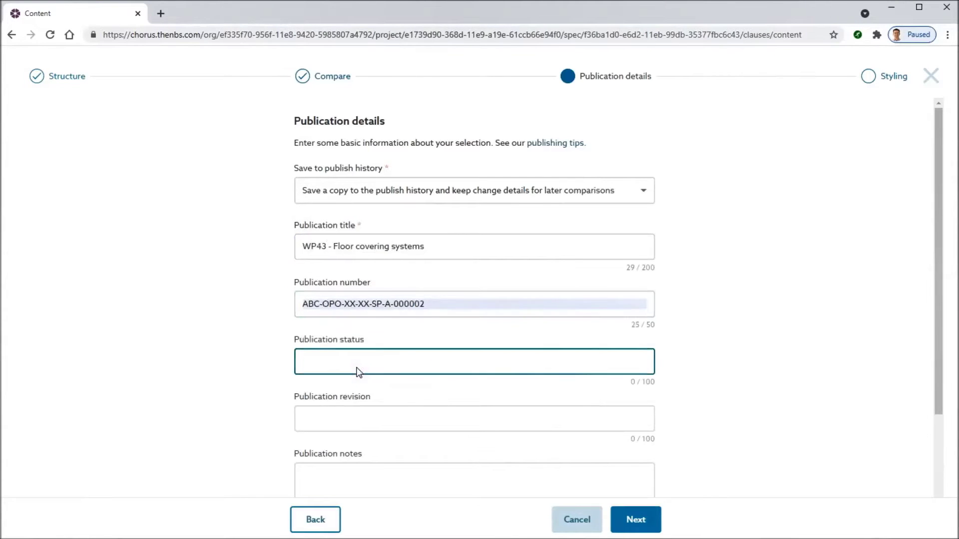
{"action": "type", "text": "S1"}
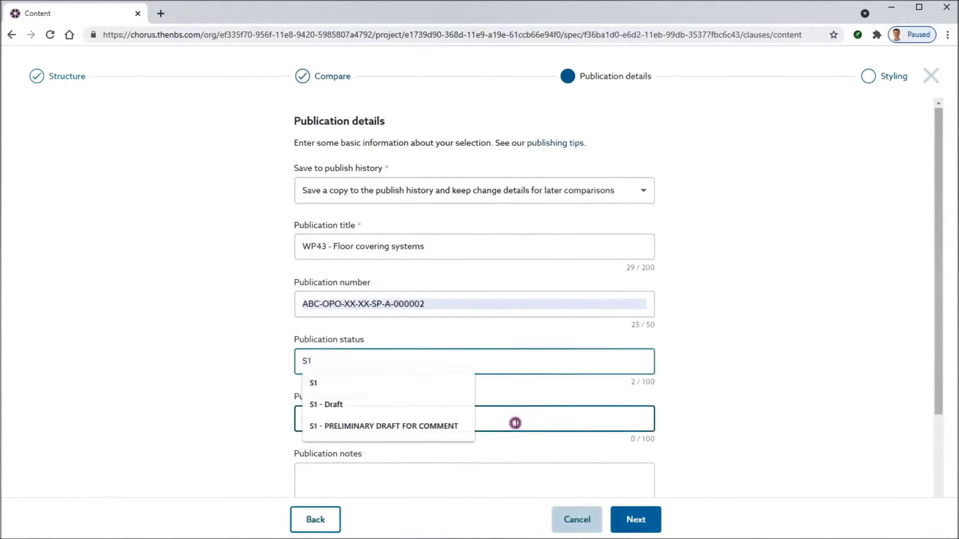
{"action": "left_click", "coordinate": [513, 420]}
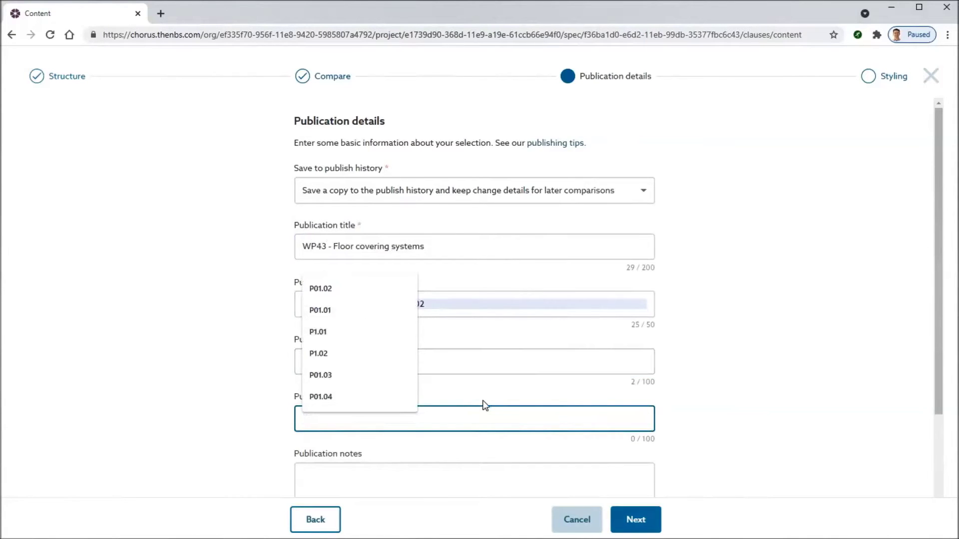
{"action": "type", "text": "P1.01"}
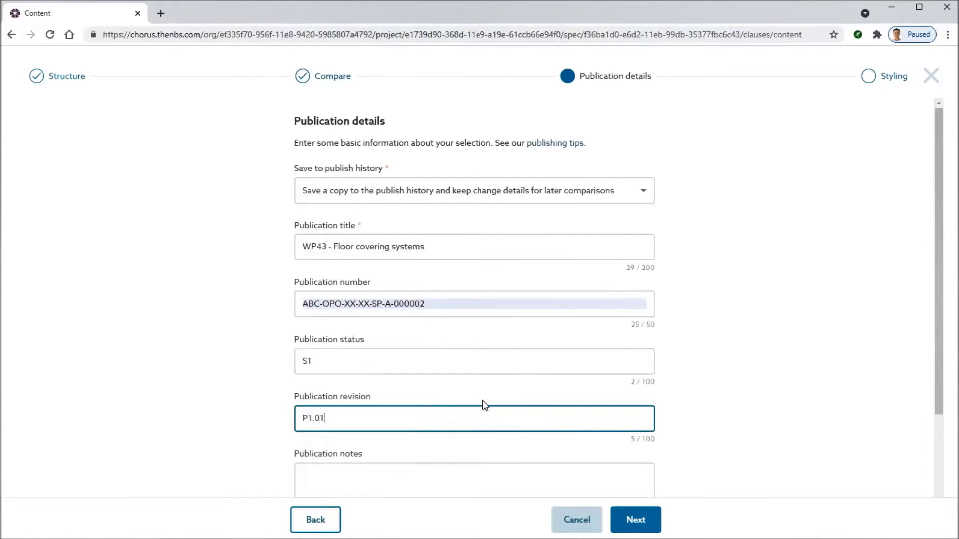
{"action": "left_click", "coordinate": [422, 473]}
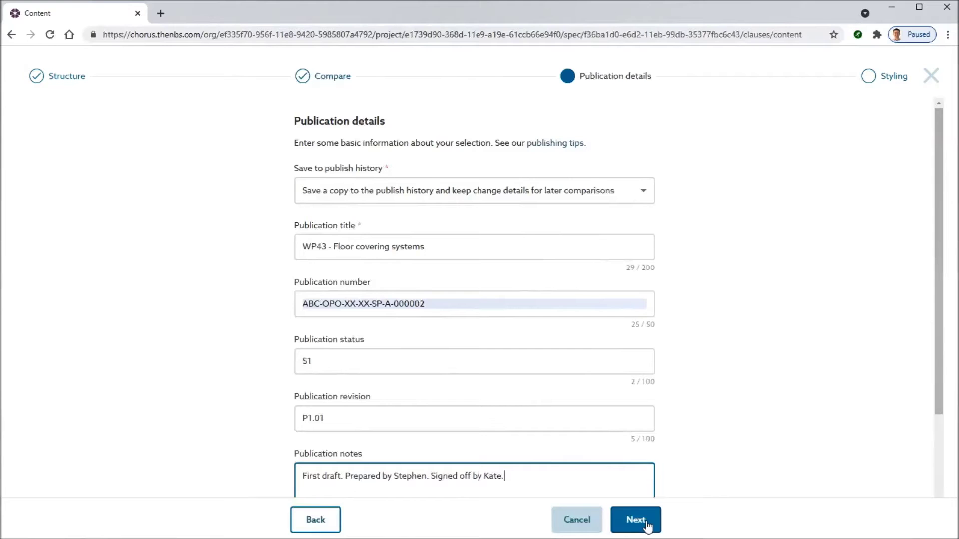
- Replace the default filename with the publication number ABC-OPO-XX-XX-SP-A-000002
{"action": "scroll", "coordinate": [754, 410], "scroll_direction": "down", "scroll_amount": 1}
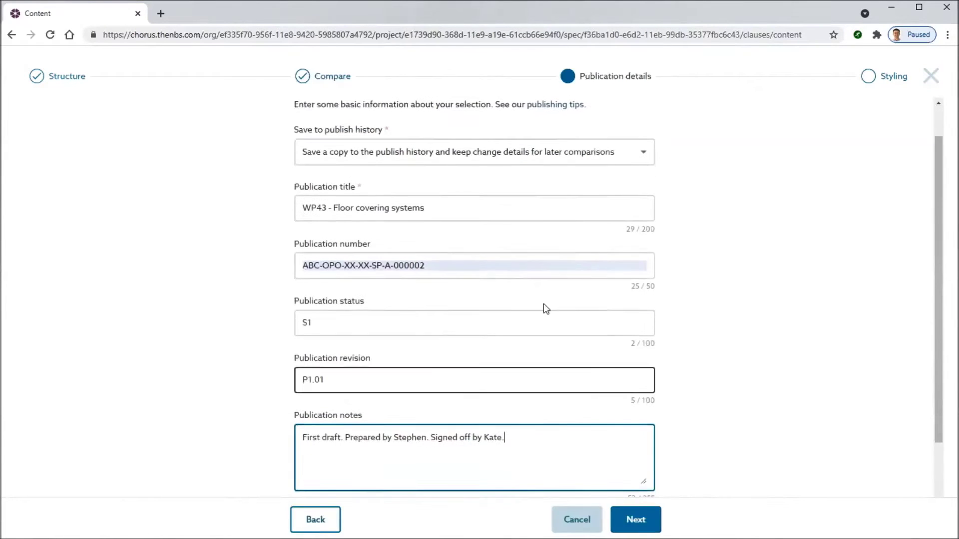
{"action": "left_click_drag", "start_coordinate": [447, 265], "coordinate": [264, 278]}
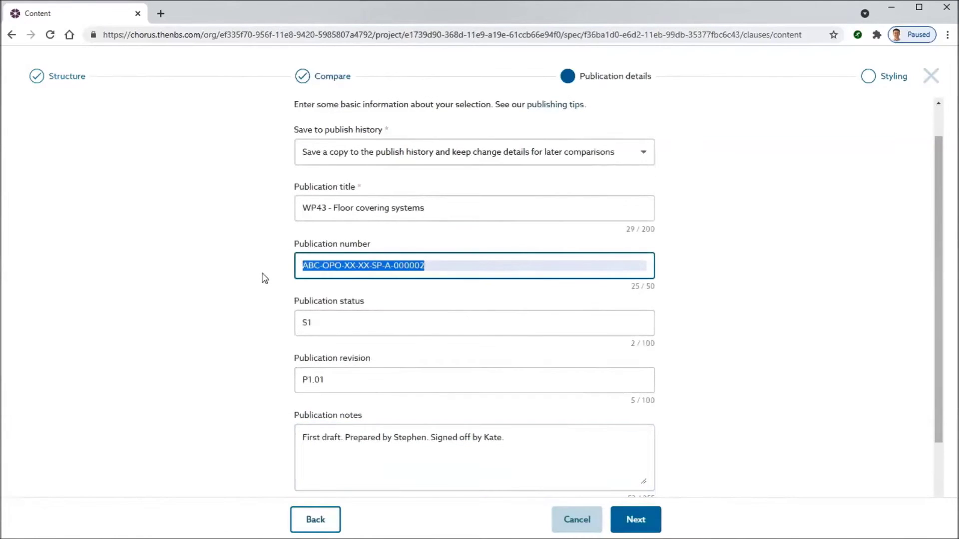
{"action": "scroll", "coordinate": [805, 391], "scroll_direction": "down", "scroll_amount": 2}
{"action": "left_click", "coordinate": [487, 459]}
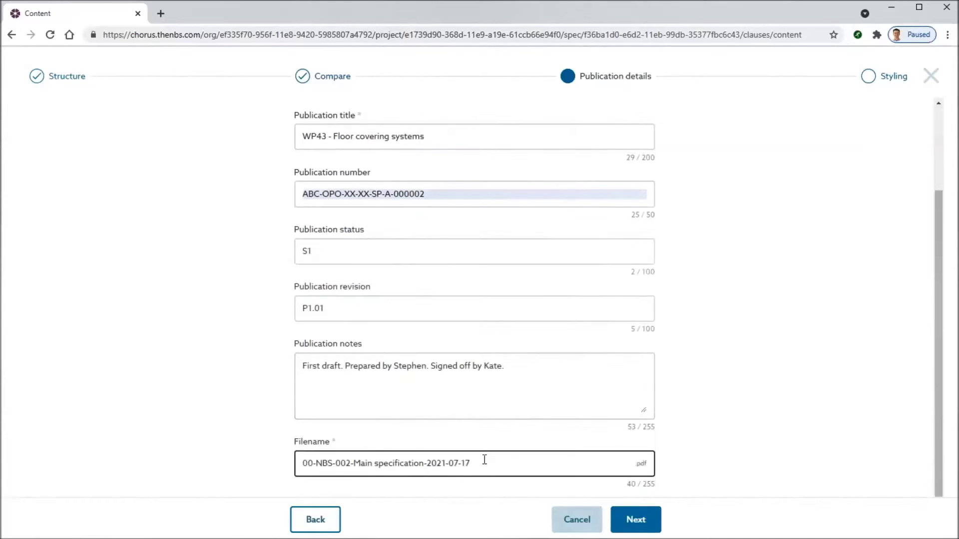
{"action": "left_click_drag", "start_coordinate": [488, 459], "coordinate": [305, 462]}
{"action": "key", "text": "ctrl+v"}
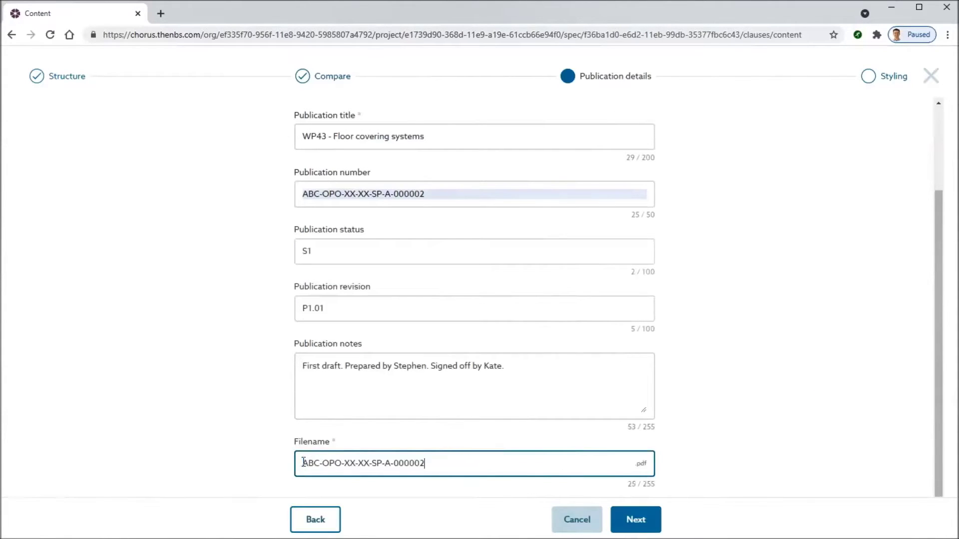
- Publish the document with the NBS default stylesheet and open the downloaded PDF
{"action": "left_click", "coordinate": [636, 519]}
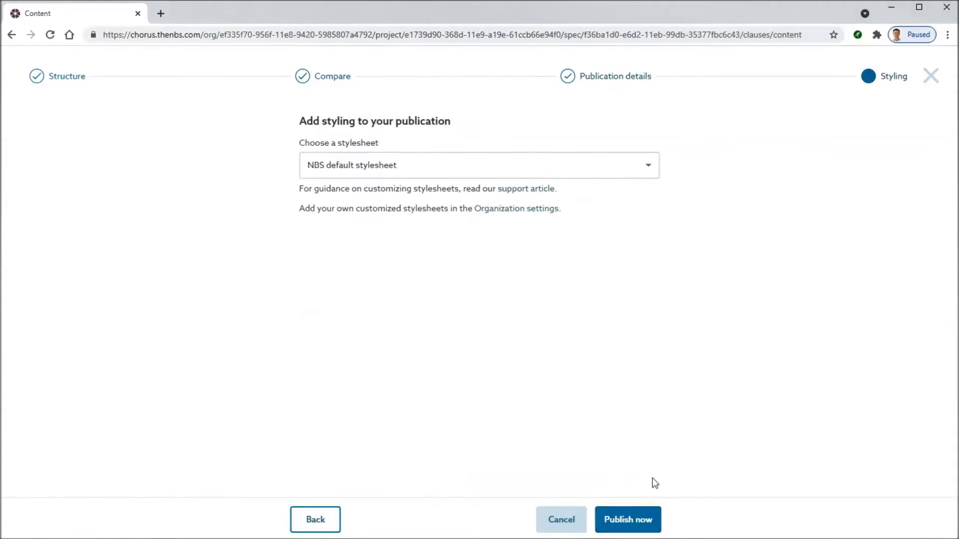
{"action": "left_click", "coordinate": [610, 518]}
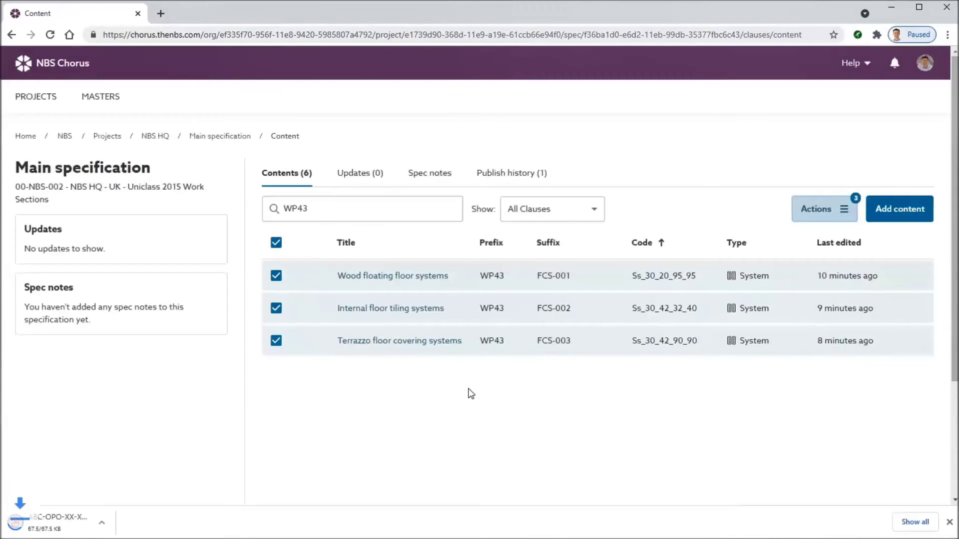
{"action": "left_click", "coordinate": [75, 523]}
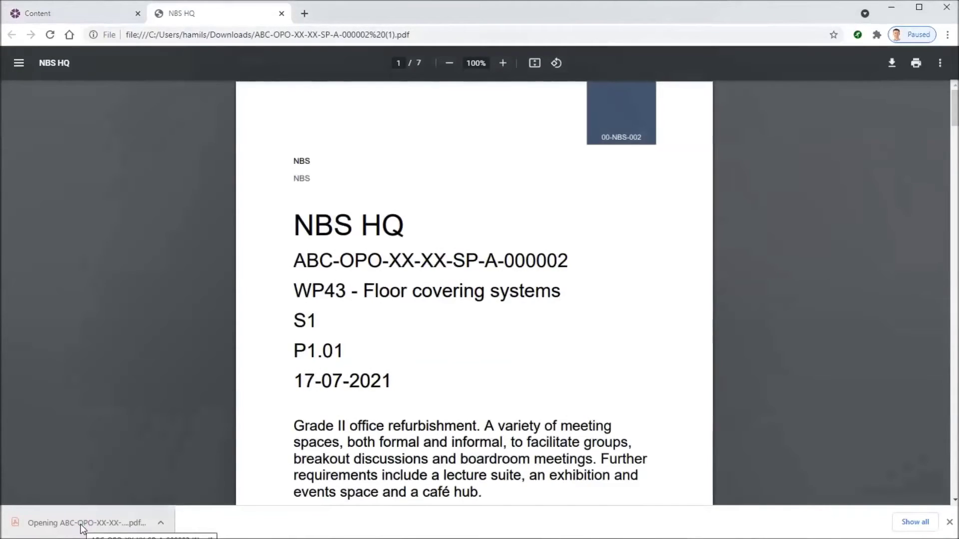
- Examine the PDF's cover page details, its contents list and the Internal floor tiling systems section
{"action": "left_click_drag", "start_coordinate": [295, 260], "coordinate": [568, 253]}
{"action": "left_click_drag", "start_coordinate": [315, 292], "coordinate": [583, 292]}
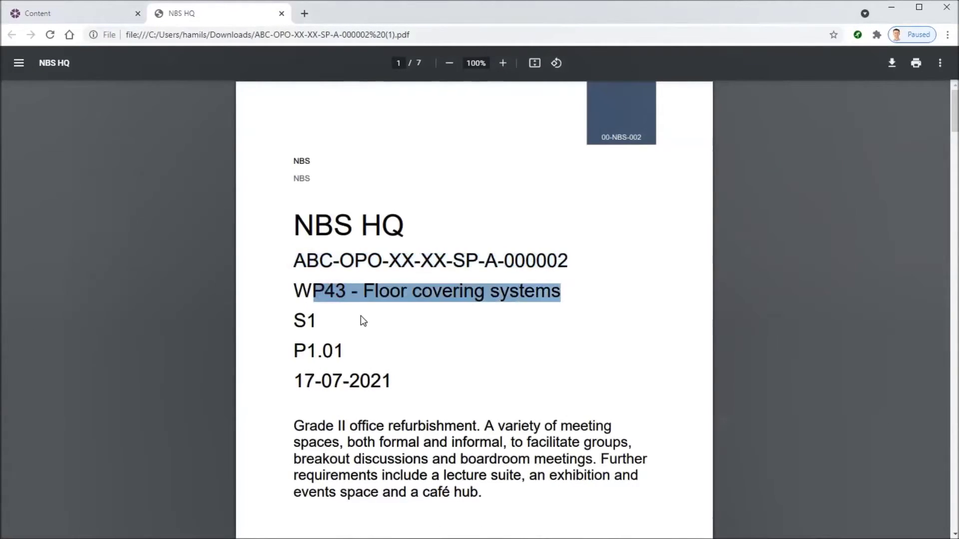
{"action": "scroll", "coordinate": [343, 413], "scroll_direction": "down", "scroll_amount": 10}
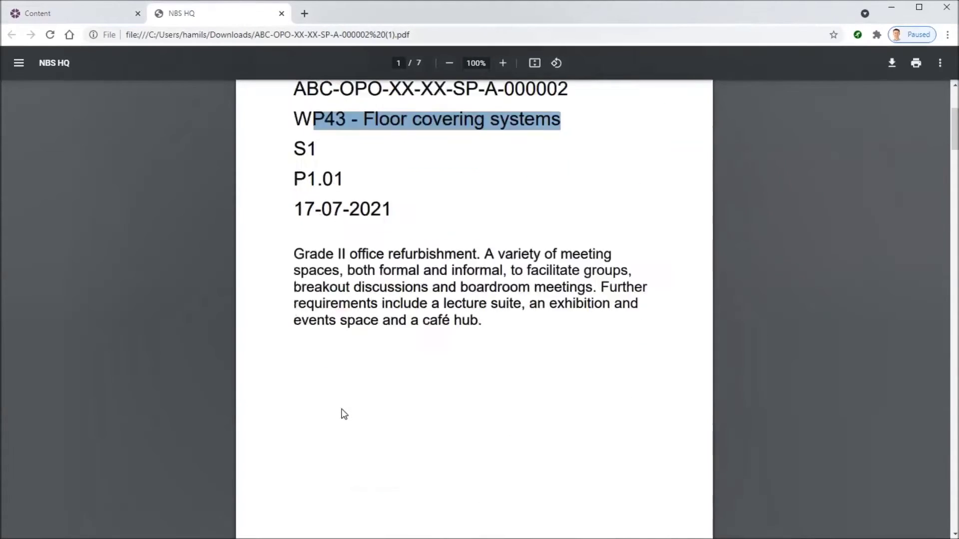
{"action": "scroll", "coordinate": [343, 413], "scroll_direction": "down", "scroll_amount": 2}
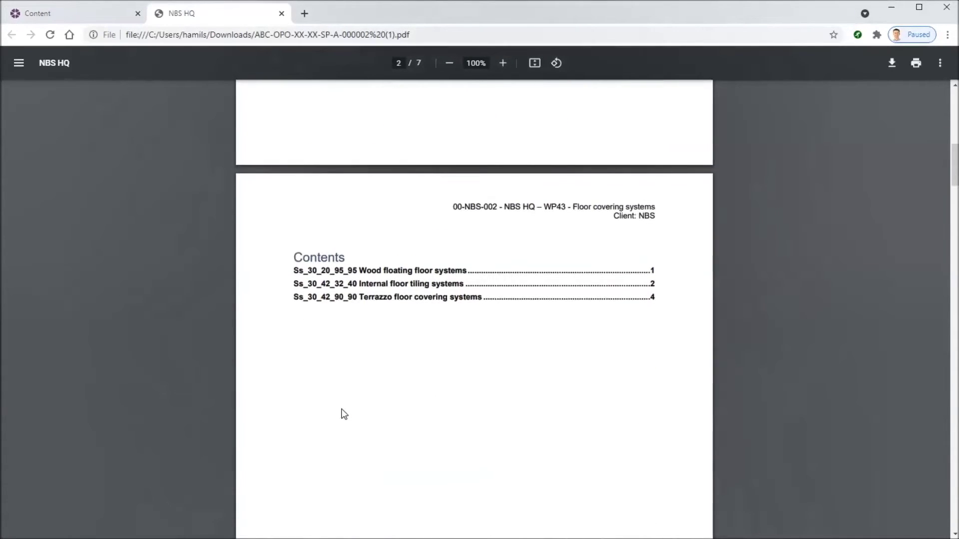
{"action": "left_click", "coordinate": [395, 285]}
{"action": "scroll", "coordinate": [369, 315], "scroll_direction": "down", "scroll_amount": 5}
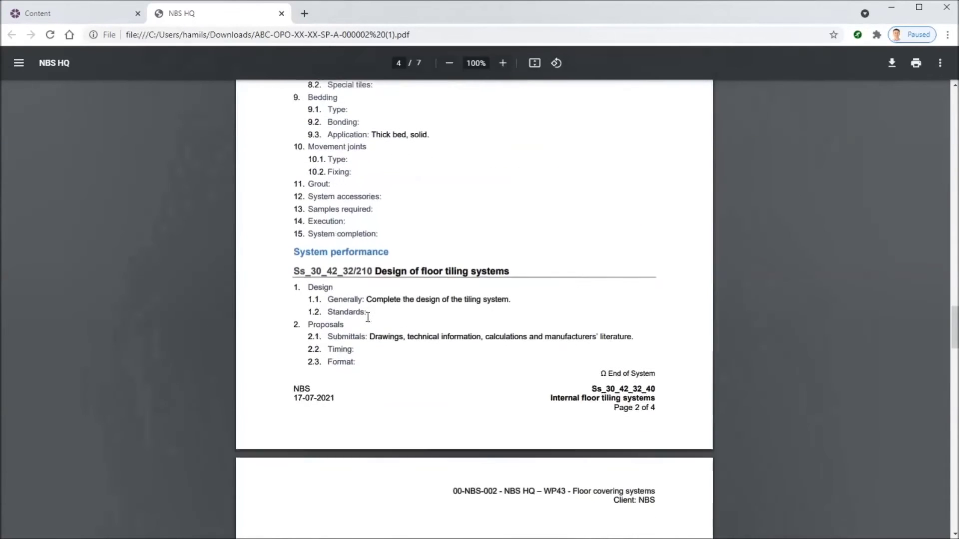
{"action": "scroll", "coordinate": [367, 317], "scroll_direction": "down", "scroll_amount": 1}
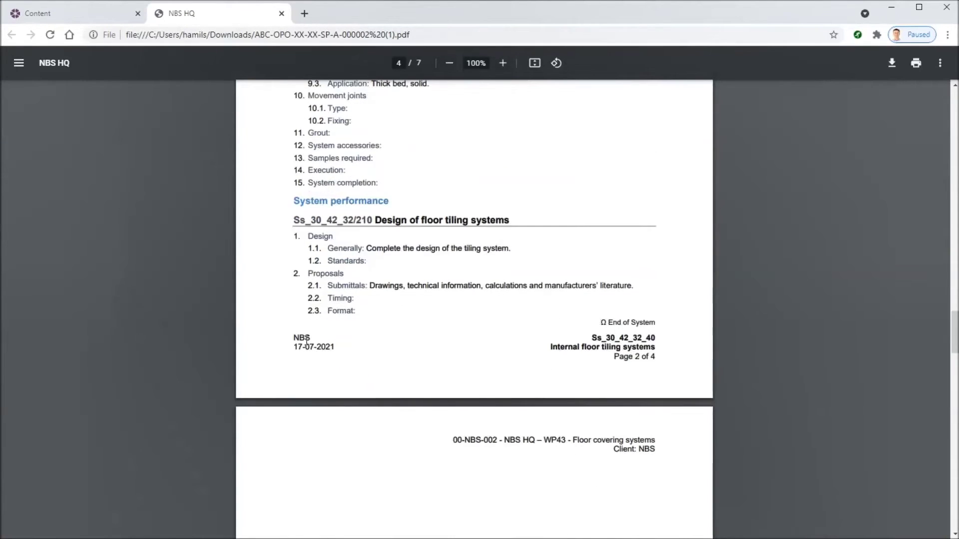
{"action": "scroll", "coordinate": [478, 336], "scroll_direction": "up", "scroll_amount": 4}
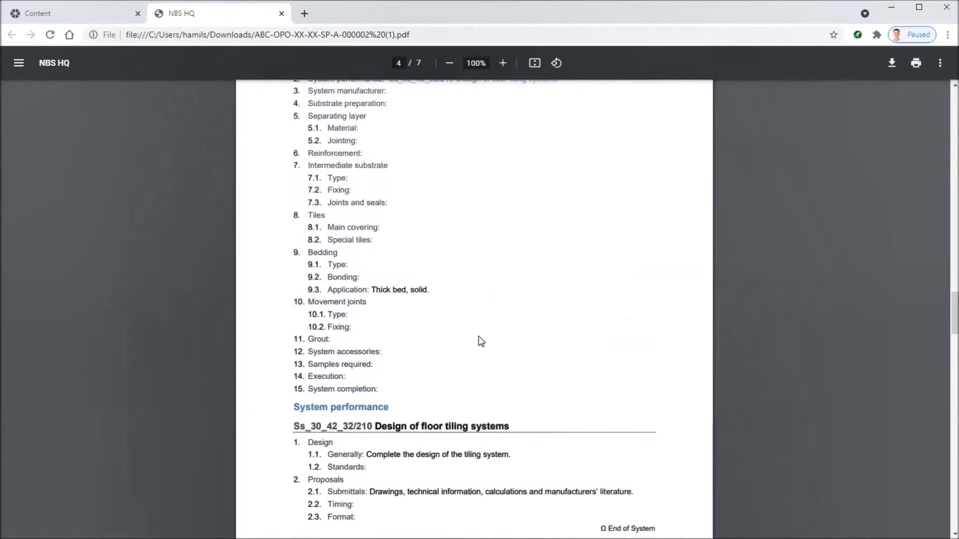
- Return to the specification contents, filter them by WP47 and open the Reinforced bitumen membrane cold roof covering system
{"action": "left_click", "coordinate": [282, 13]}
{"action": "left_click", "coordinate": [327, 211]}
{"action": "key", "text": "BackSpace"}
{"action": "type", "text": "7"}
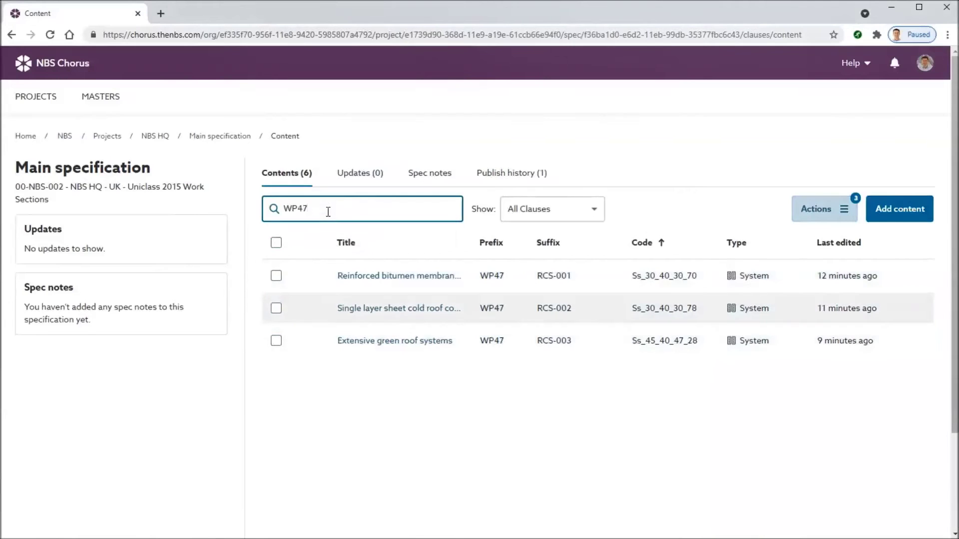
{"action": "left_click", "coordinate": [372, 275]}
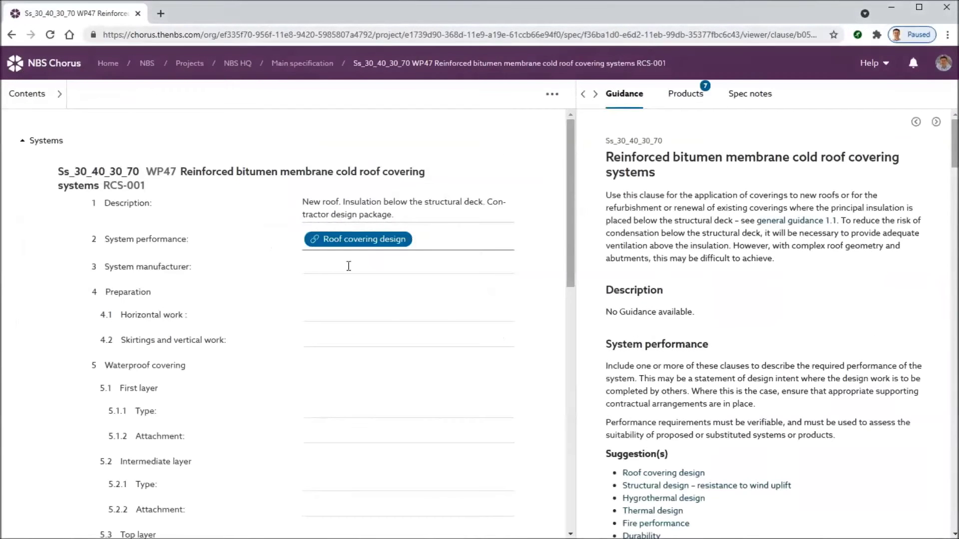
- Add Structural design – resistance to wind uplift, Thermal design and Fire performance to the system performance item and save the clause
{"action": "left_click", "coordinate": [464, 247]}
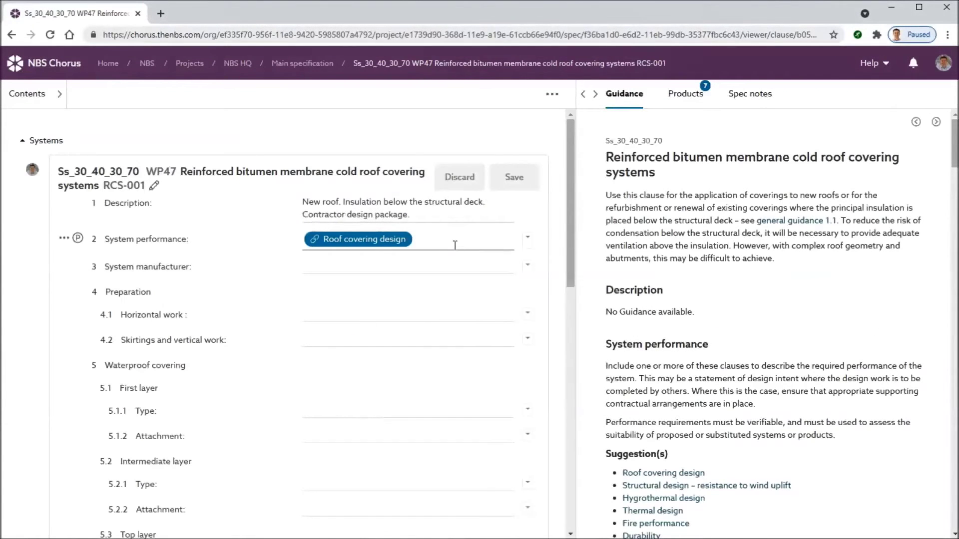
{"action": "left_click", "coordinate": [527, 243]}
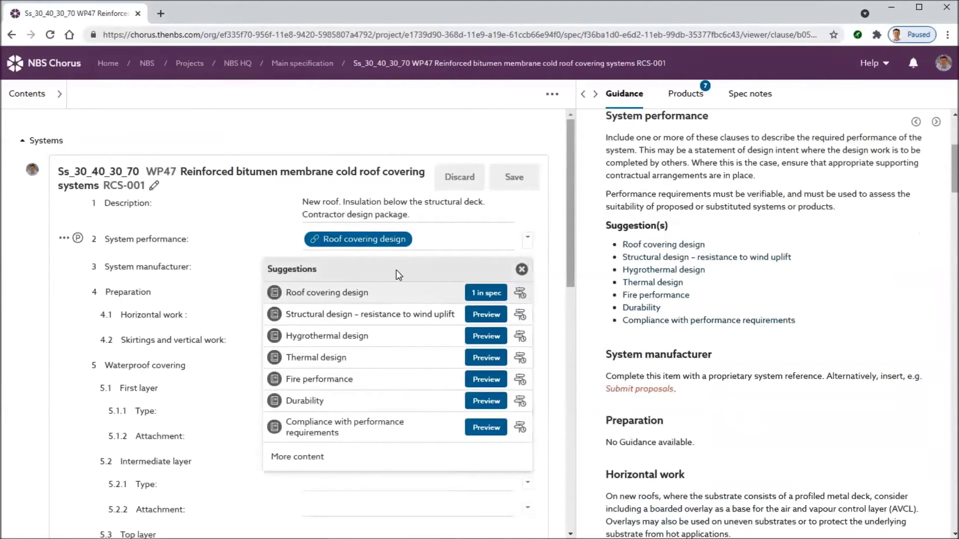
{"action": "left_click", "coordinate": [332, 313]}
{"action": "left_click", "coordinate": [311, 380]}
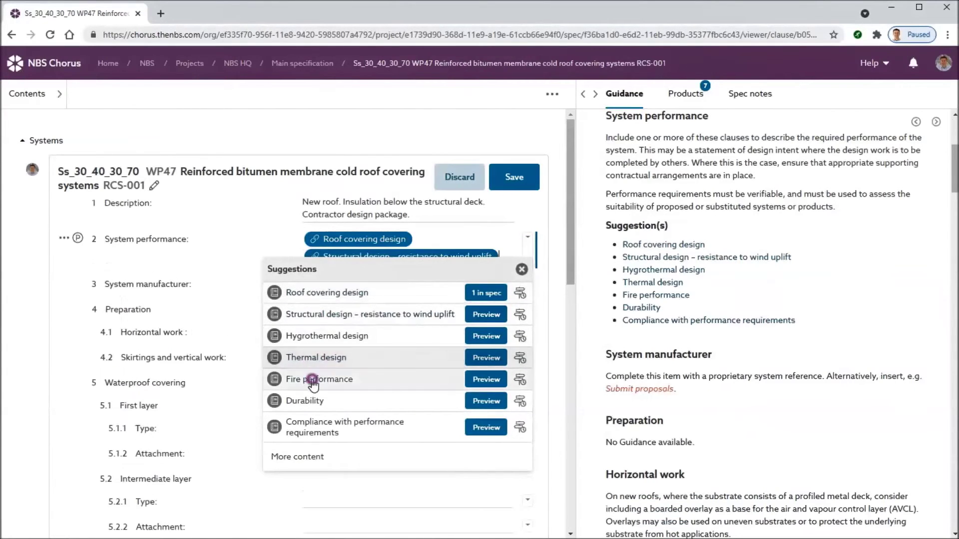
{"action": "left_click", "coordinate": [521, 269]}
{"action": "left_click", "coordinate": [507, 179]}
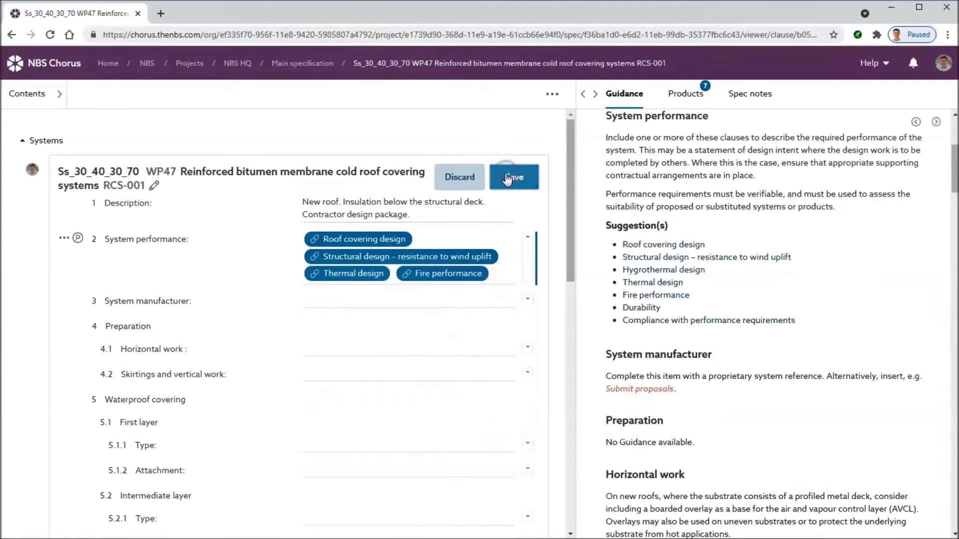
- Open the WP47 Single layer sheet cold roof covering system and go to its linked Roof covering design clause
{"action": "left_click", "coordinate": [16, 102]}
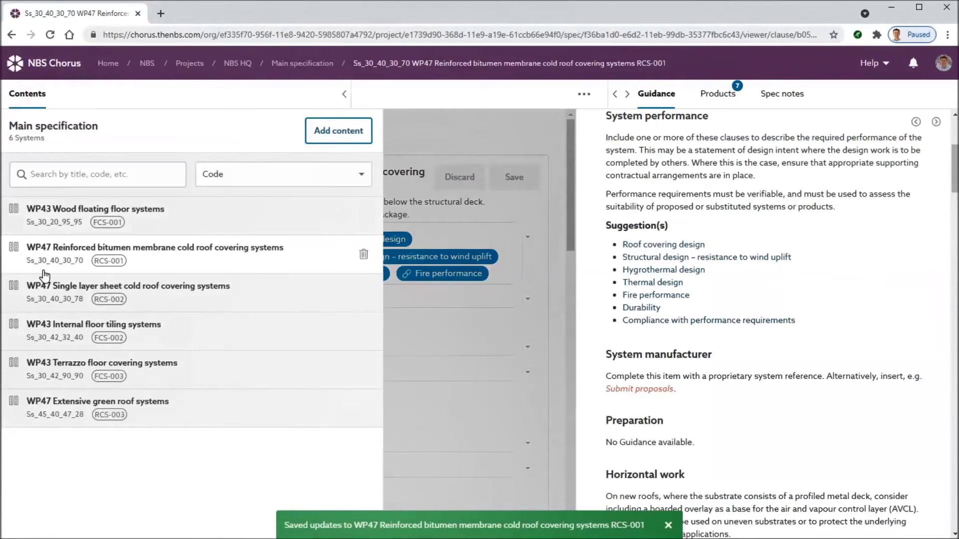
{"action": "left_click", "coordinate": [98, 298]}
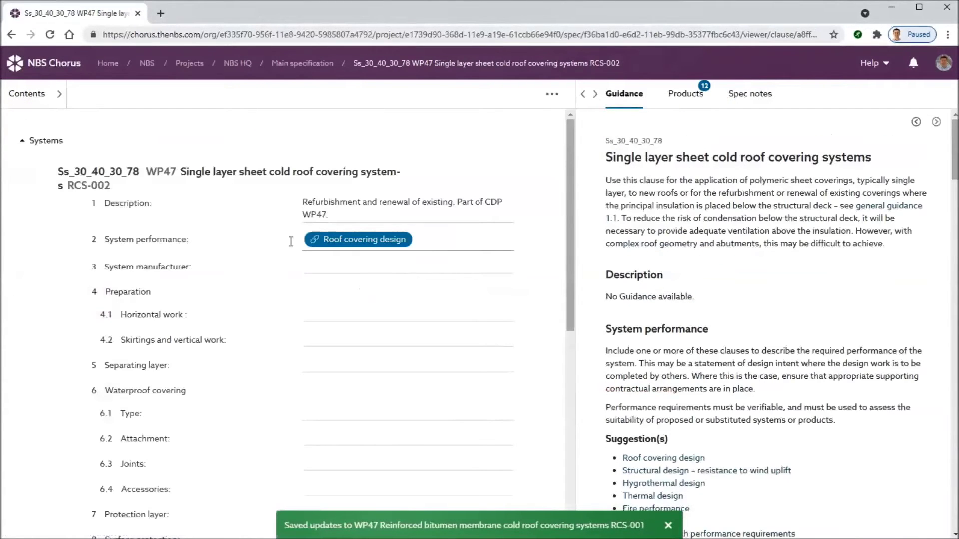
{"action": "left_click", "coordinate": [356, 241]}
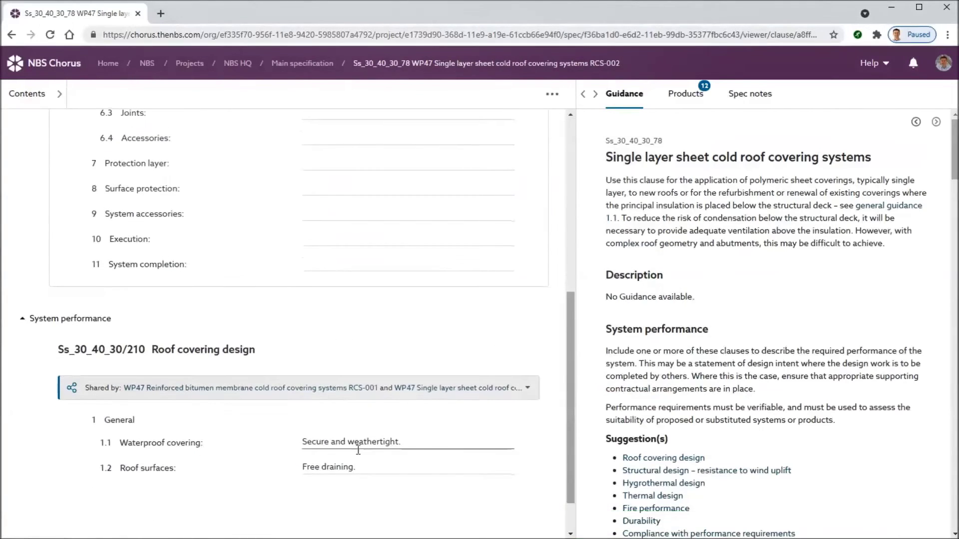
- Add a row below Roof surfaces titled "Additional requirement" with the value "XYZ." and save the Roof covering design clause
{"action": "left_click", "coordinate": [331, 468]}
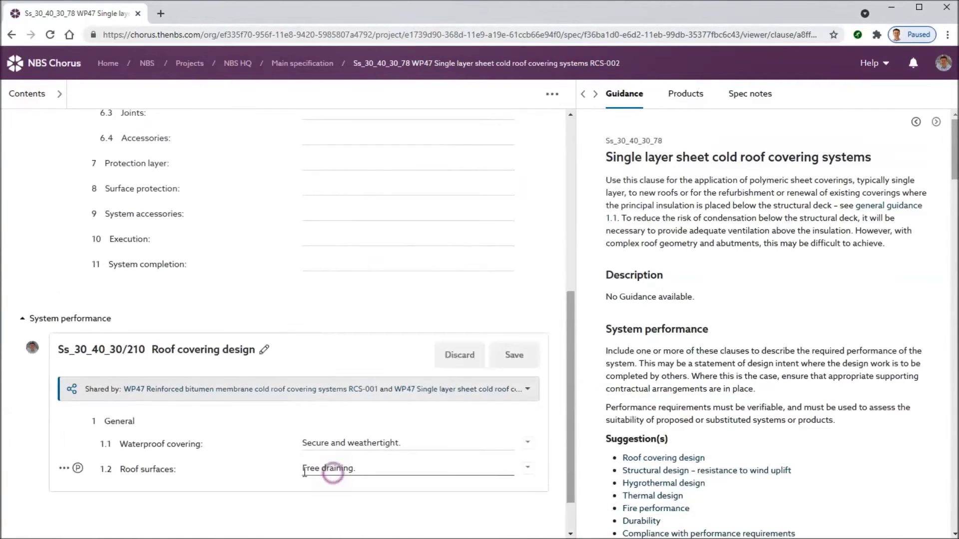
{"action": "left_click", "coordinate": [66, 470]}
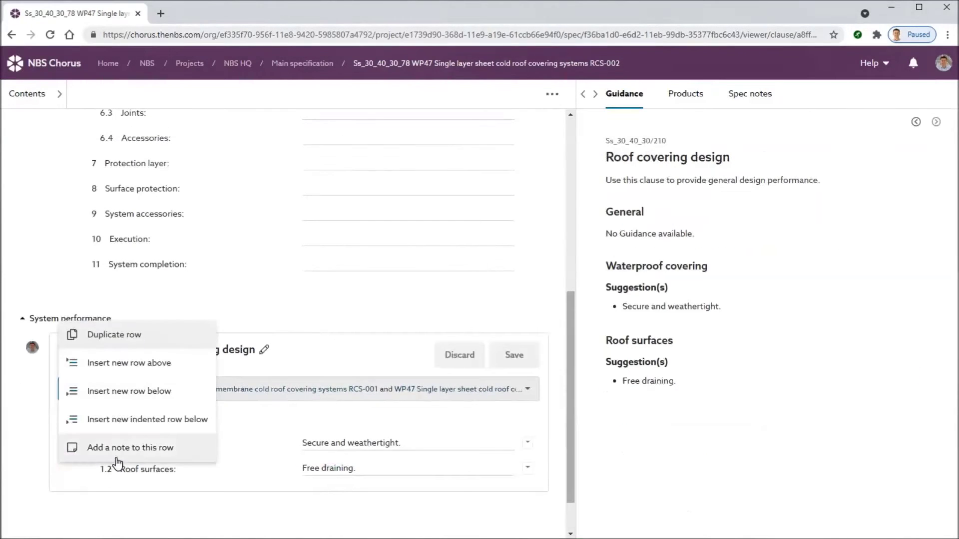
{"action": "left_click", "coordinate": [125, 391]}
{"action": "double_click", "coordinate": [129, 495]}
{"action": "triple_click", "coordinate": [129, 495]}
{"action": "type", "text": "Additi"}
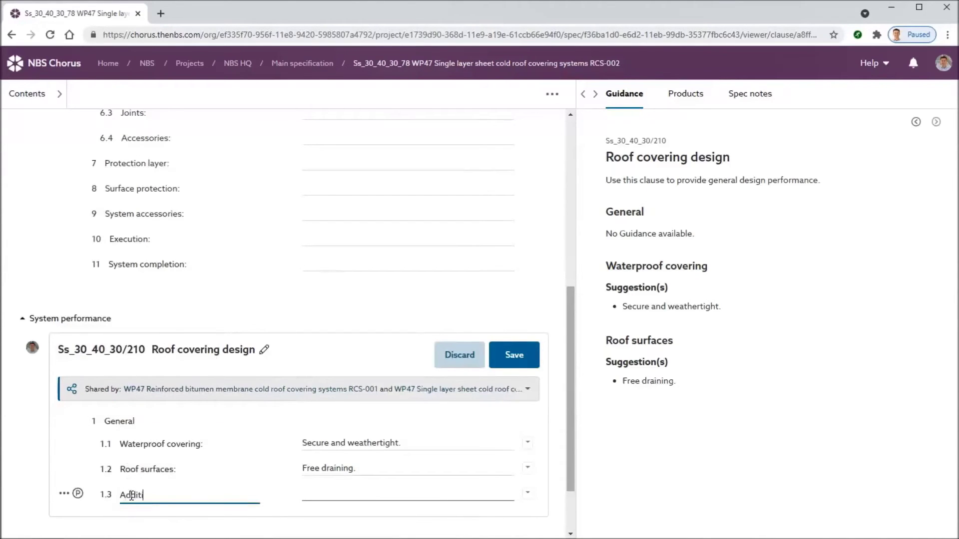
{"action": "type", "text": "onal requirement"}
{"action": "key", "text": "Tab"}
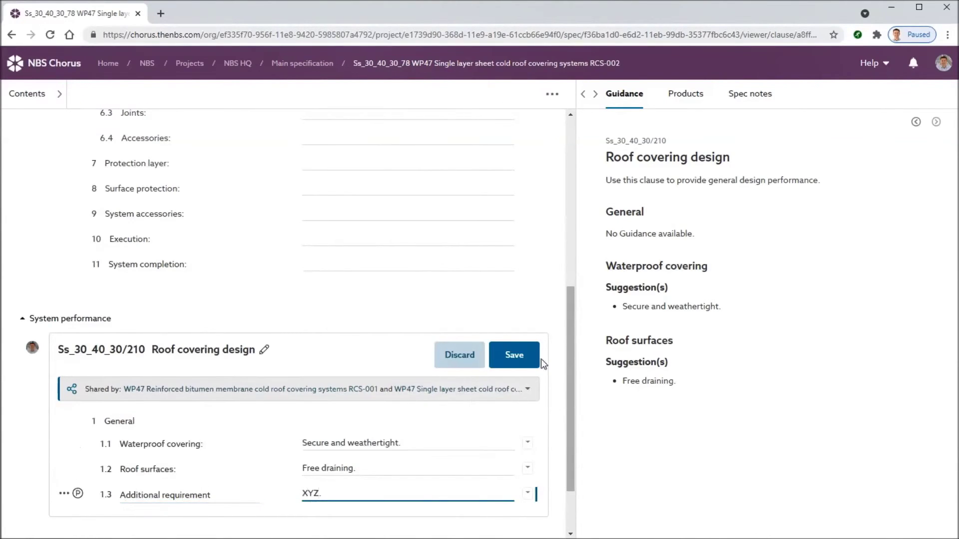
{"action": "left_click", "coordinate": [514, 354]}
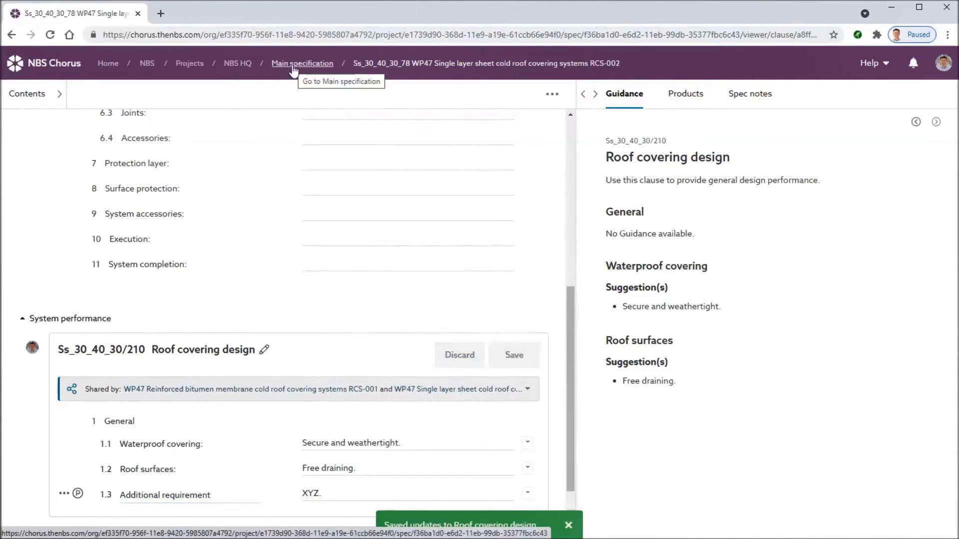
- Return to the main specification contents, select all WP47 systems and begin publishing the selection, completing the Structure stage
{"action": "left_click", "coordinate": [294, 64]}
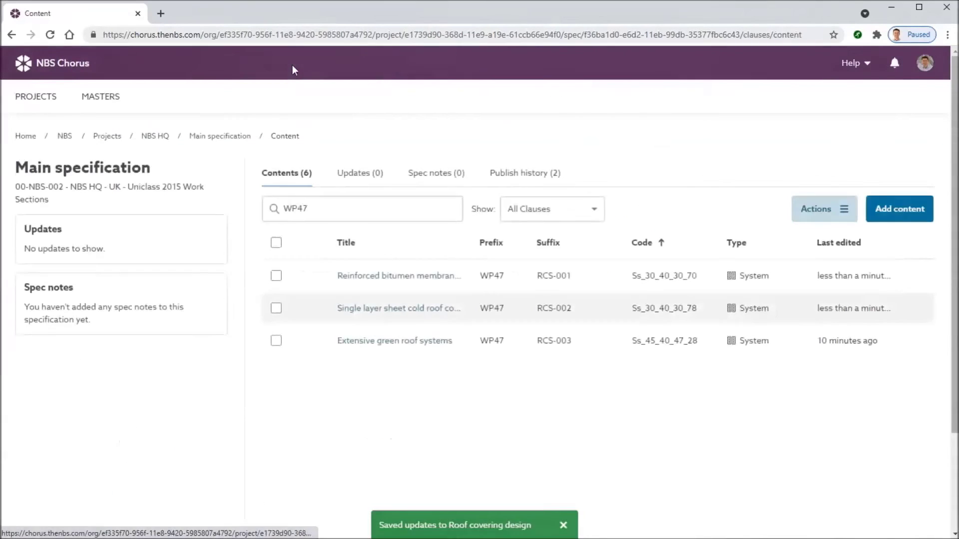
{"action": "left_click", "coordinate": [276, 243]}
{"action": "left_click", "coordinate": [805, 223]}
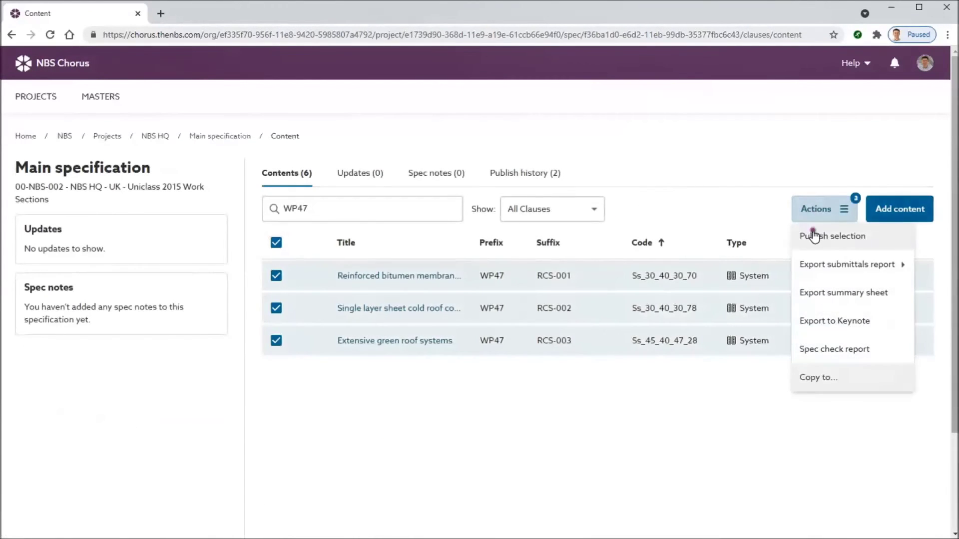
{"action": "left_click", "coordinate": [811, 234]}
{"action": "left_click", "coordinate": [646, 274]}
{"action": "left_click", "coordinate": [509, 519]}
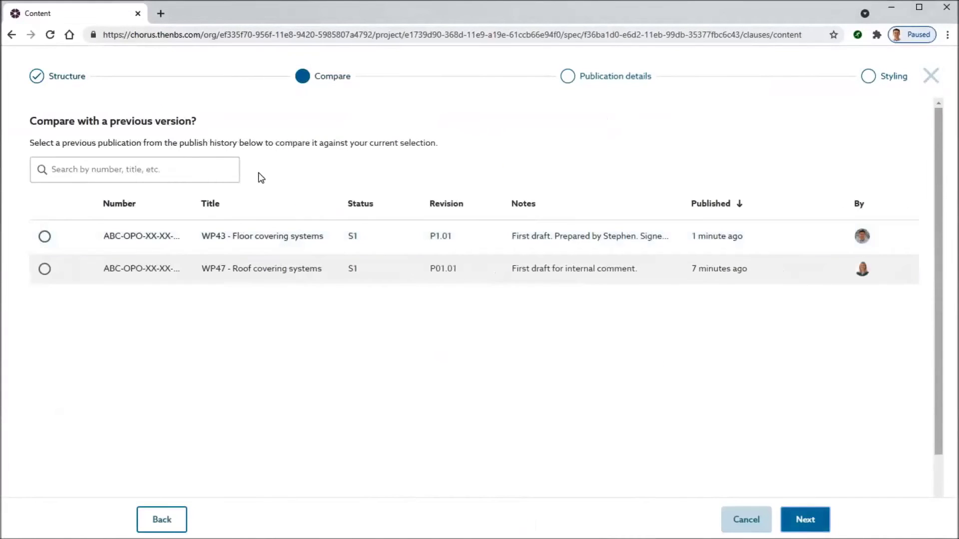
- Find the earlier WP47 - Roof covering systems publication, revision P01.01, and choose it as the version to compare against
{"action": "left_click", "coordinate": [91, 169]}
{"action": "type", "text": "WP47"}
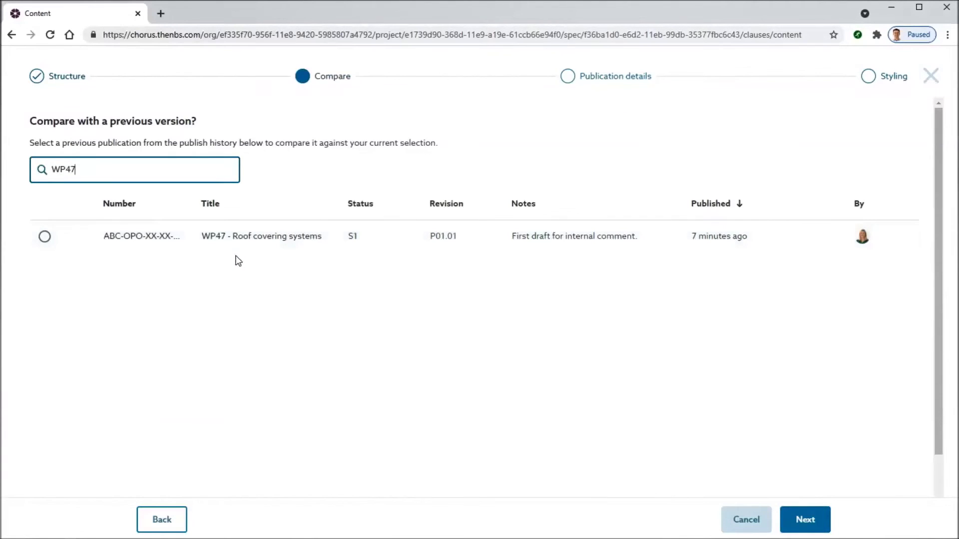
{"action": "left_click", "coordinate": [43, 239]}
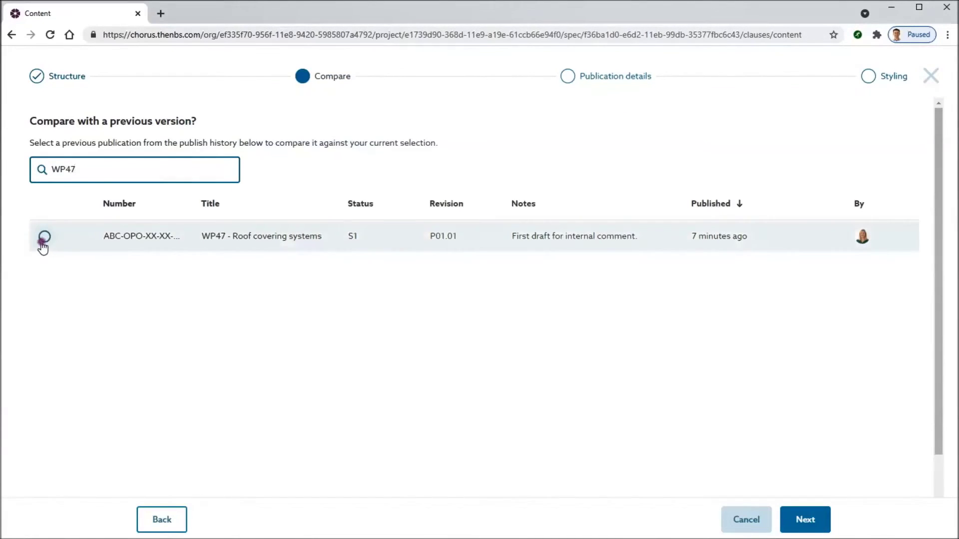
{"action": "left_click", "coordinate": [801, 520]}
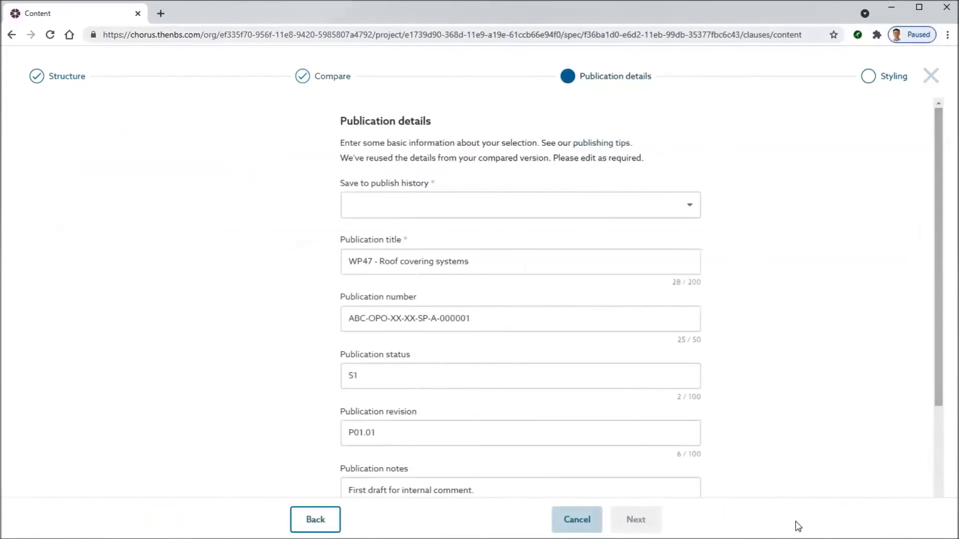
- Save a copy to the publish history for later comparisons, with publication number ABC-OPO-XX-XX-SP-A-000003 and revision P01.02
{"action": "left_click", "coordinate": [344, 222]}
{"action": "left_click", "coordinate": [329, 209]}
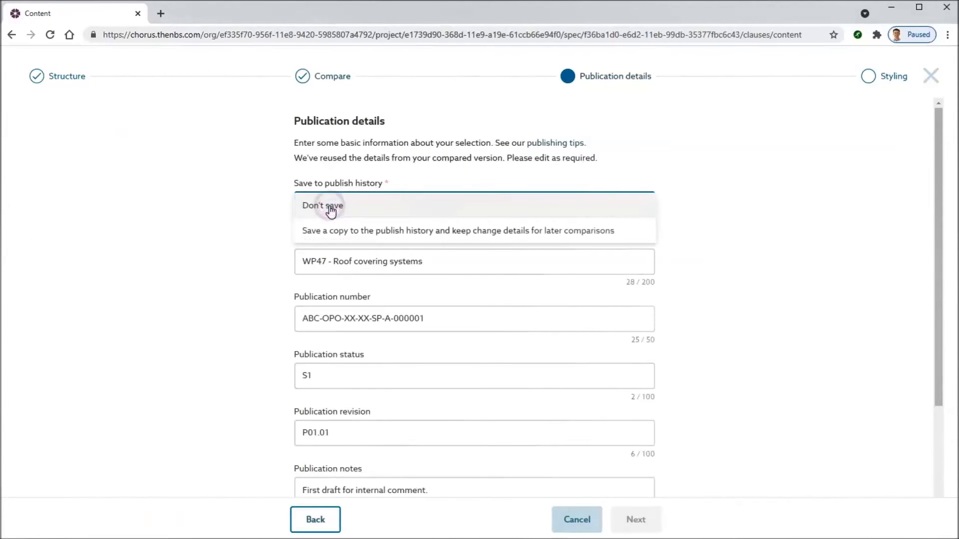
{"action": "left_click", "coordinate": [339, 232]}
{"action": "left_click", "coordinate": [438, 320]}
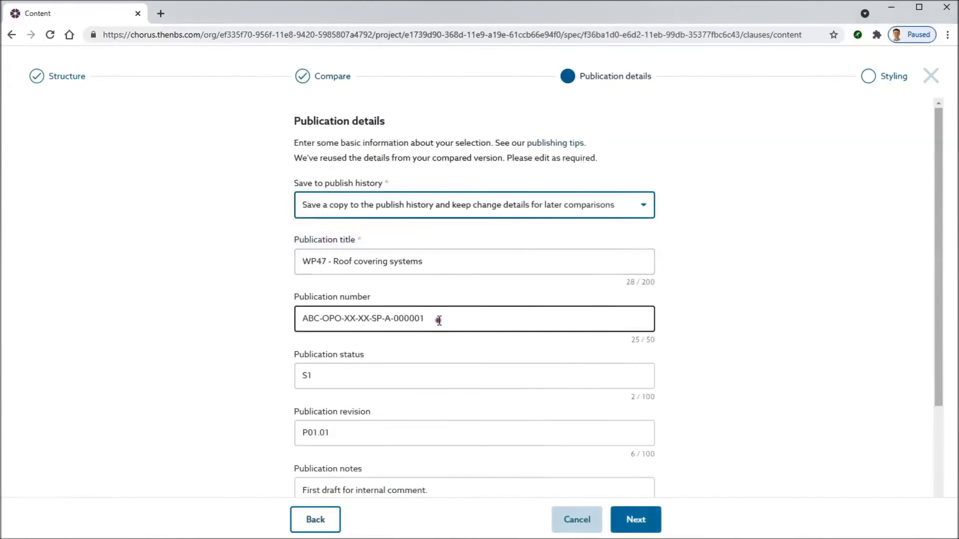
{"action": "key", "text": "BackSpace"}
{"action": "type", "text": "3"}
{"action": "left_click", "coordinate": [406, 431]}
{"action": "key", "text": "BackSpace"}
{"action": "type", "text": "2"}
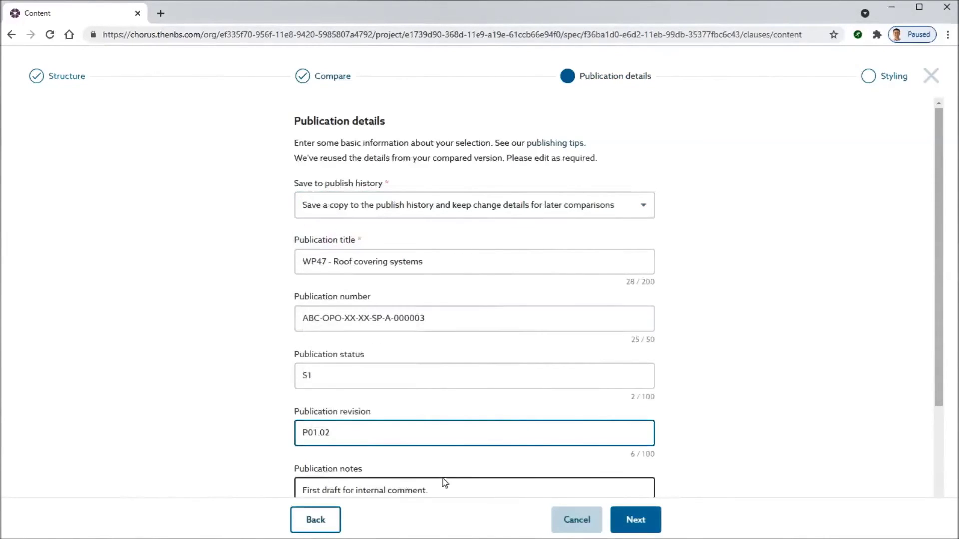
- Replace the publication notes with "Performance spec developed." and set the filename to ABC-OPO-XX-XX-SP-A-000003
{"action": "scroll", "coordinate": [443, 481], "scroll_direction": "down", "scroll_amount": 2}
{"action": "triple_click", "coordinate": [342, 387]}
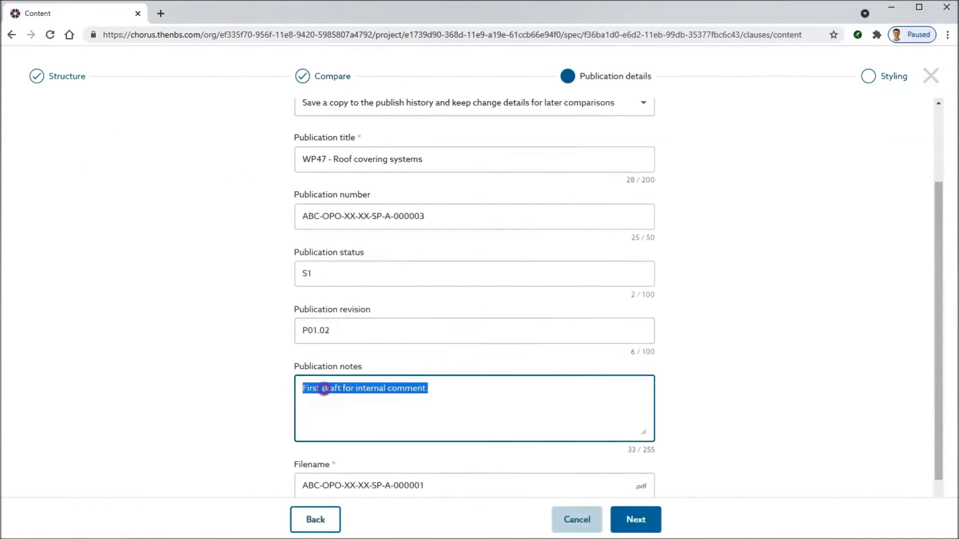
{"action": "type", "text": "Performance spec developed."}
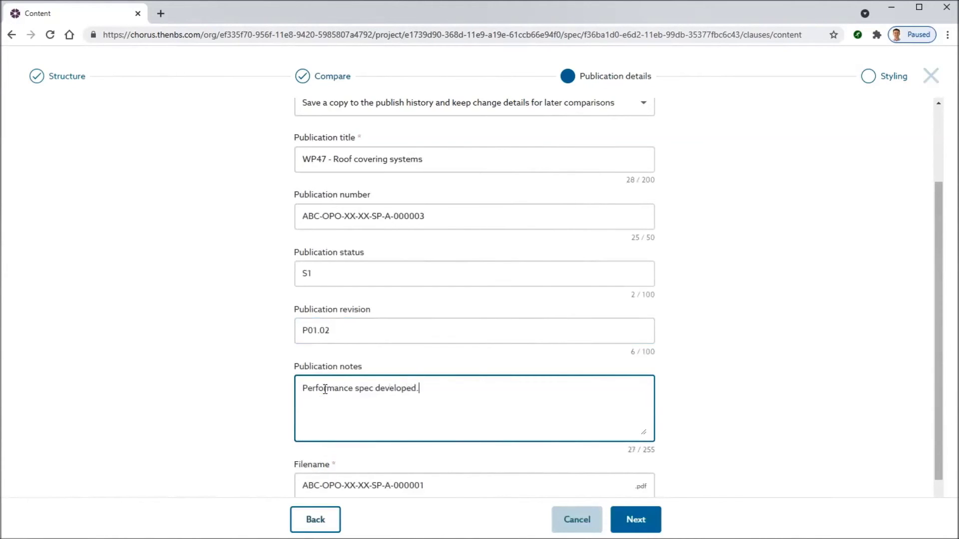
{"action": "left_click", "coordinate": [429, 485]}
{"action": "key", "text": "BackSpace"}
{"action": "type", "text": "3"}
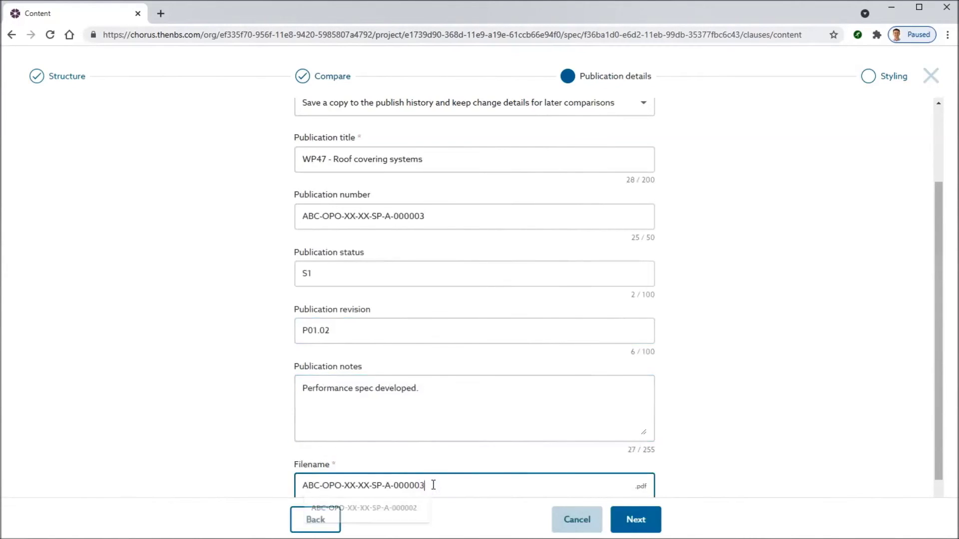
{"action": "scroll", "coordinate": [814, 368], "scroll_direction": "down", "scroll_amount": 1}
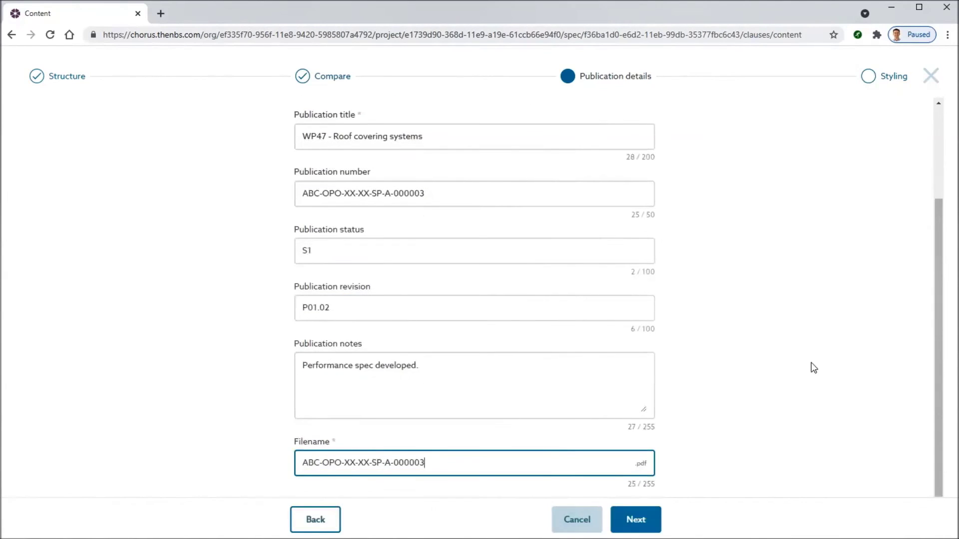
- Publish the WP47 selection with the NBS default stylesheet and open the downloaded PDF
{"action": "left_click", "coordinate": [644, 524]}
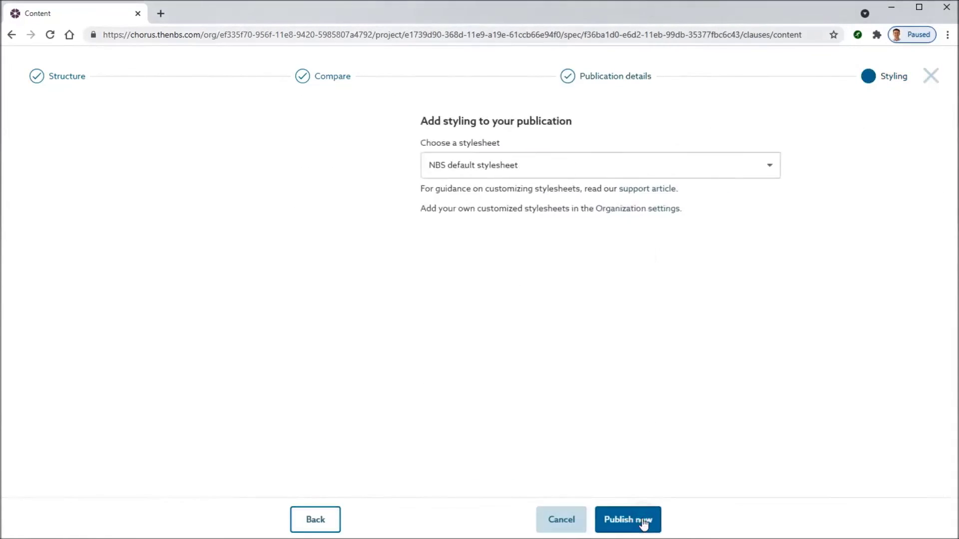
{"action": "left_click", "coordinate": [643, 525]}
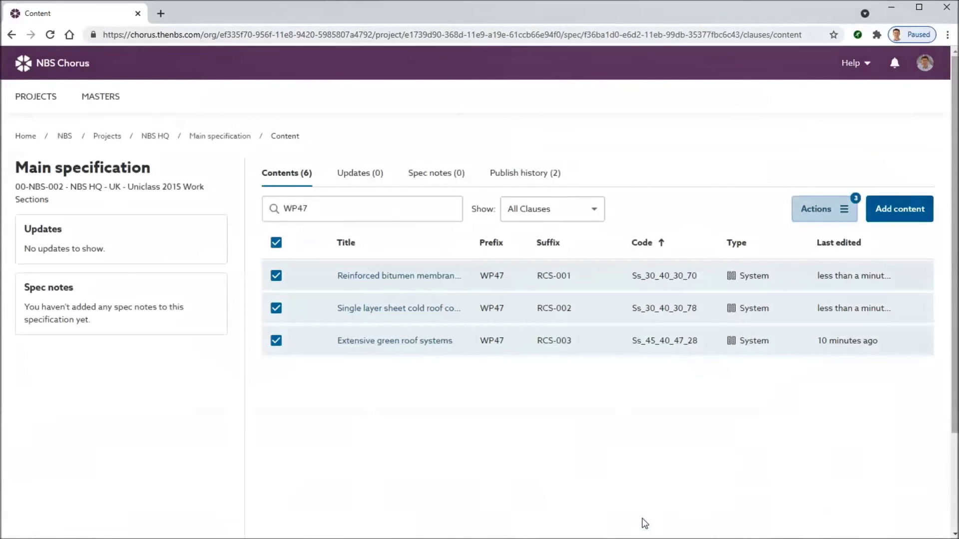
{"action": "left_click", "coordinate": [95, 532]}
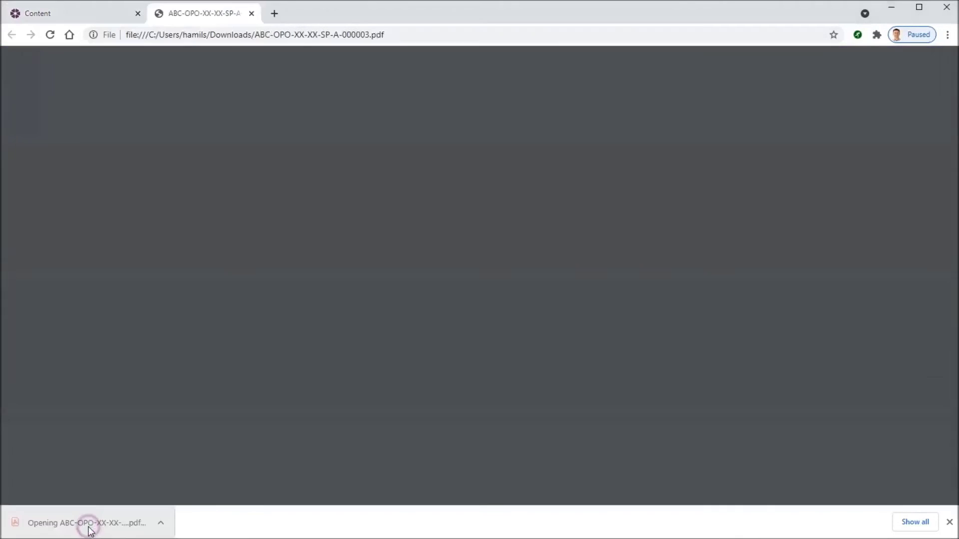
- Examine the change labels in the PDF's contents list, the Reinforced bitumen membrane section and the Single layer sheet section
{"action": "scroll", "coordinate": [351, 345], "scroll_direction": "down", "scroll_amount": 5}
{"action": "scroll", "coordinate": [351, 345], "scroll_direction": "down", "scroll_amount": 6}
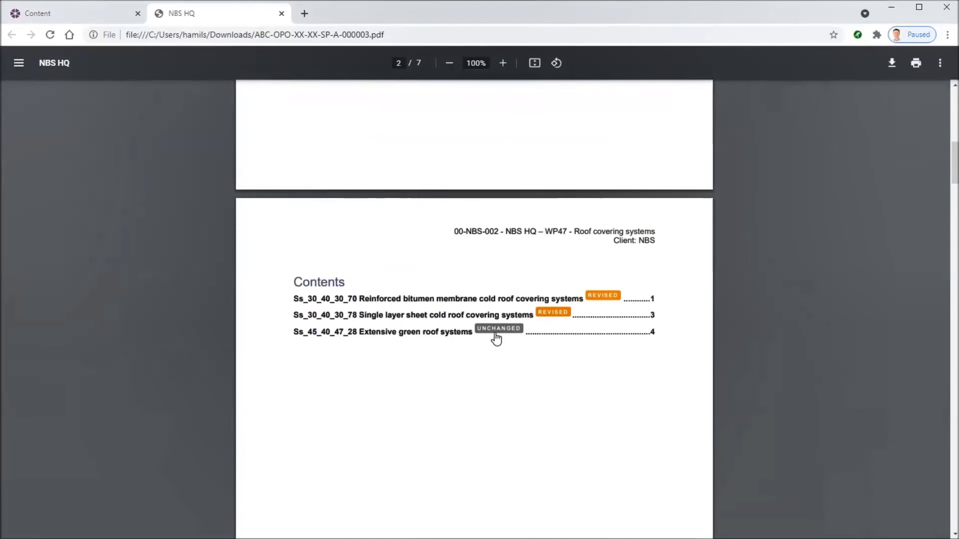
{"action": "left_click", "coordinate": [525, 298]}
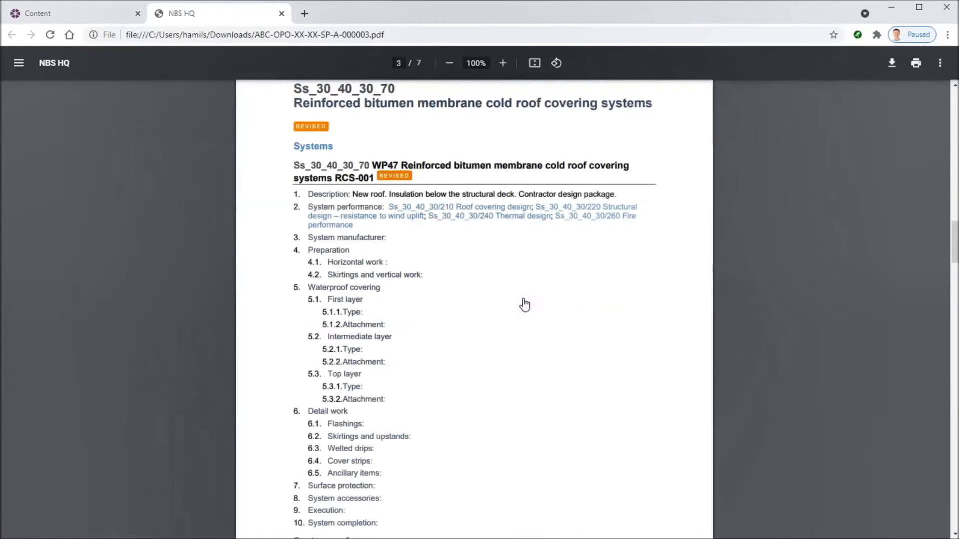
{"action": "scroll", "coordinate": [461, 378], "scroll_direction": "down", "scroll_amount": 7}
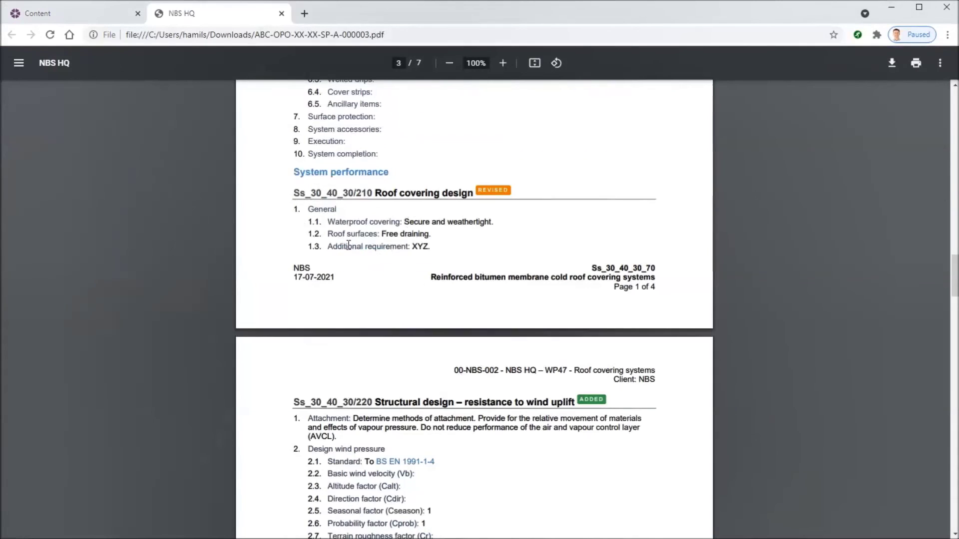
{"action": "scroll", "coordinate": [439, 305], "scroll_direction": "down", "scroll_amount": 2}
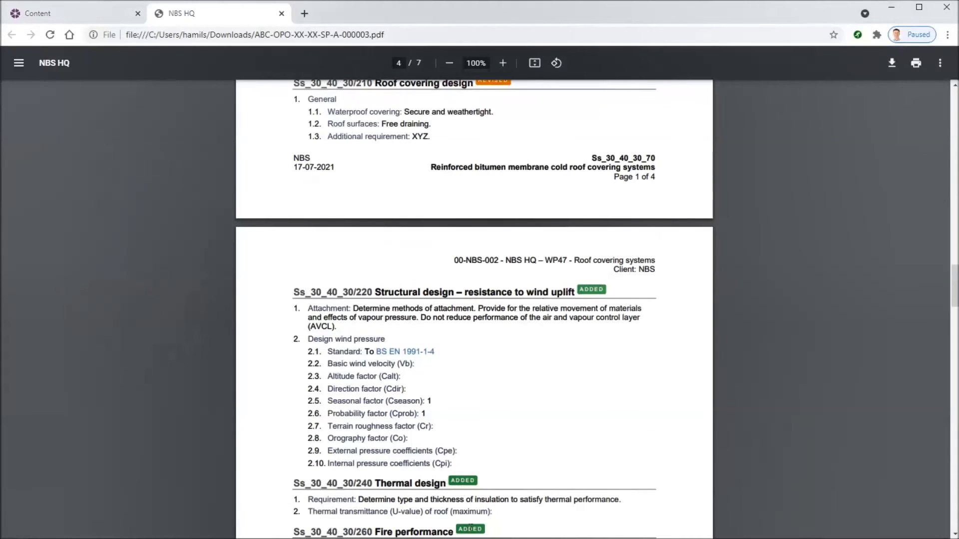
{"action": "scroll", "coordinate": [470, 529], "scroll_direction": "down", "scroll_amount": 16}
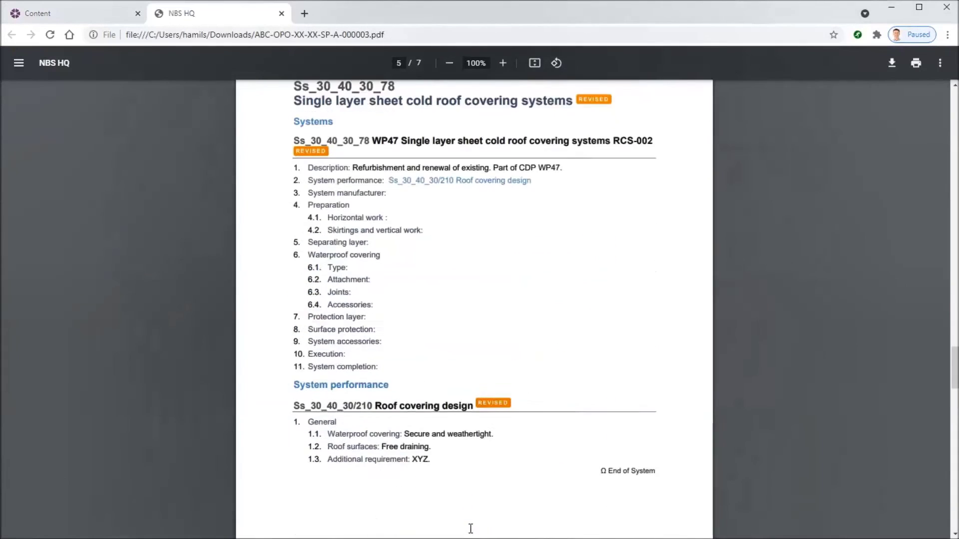
{"action": "scroll", "coordinate": [471, 529], "scroll_direction": "down", "scroll_amount": 1}
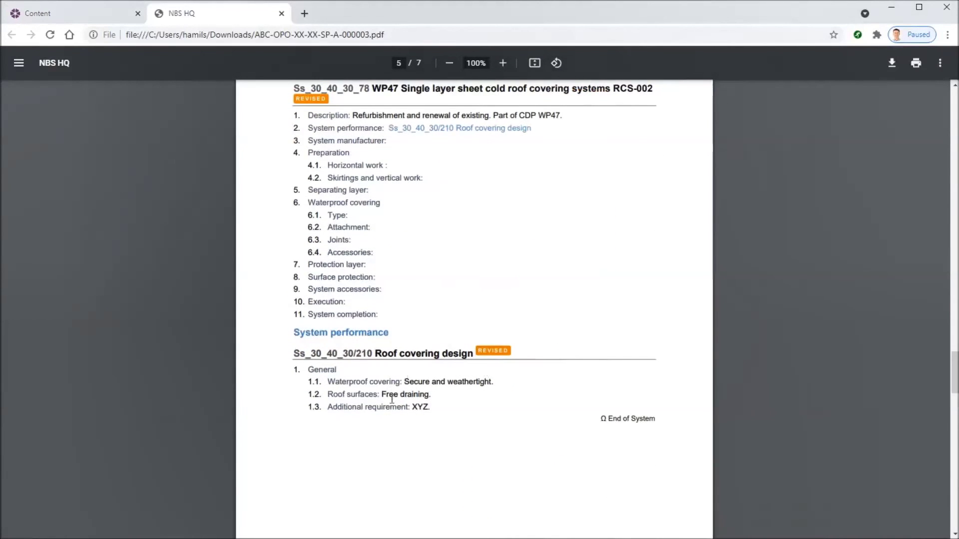
- Close the PDF and filter the specification's publish history by WP47
{"action": "left_click", "coordinate": [281, 13]}
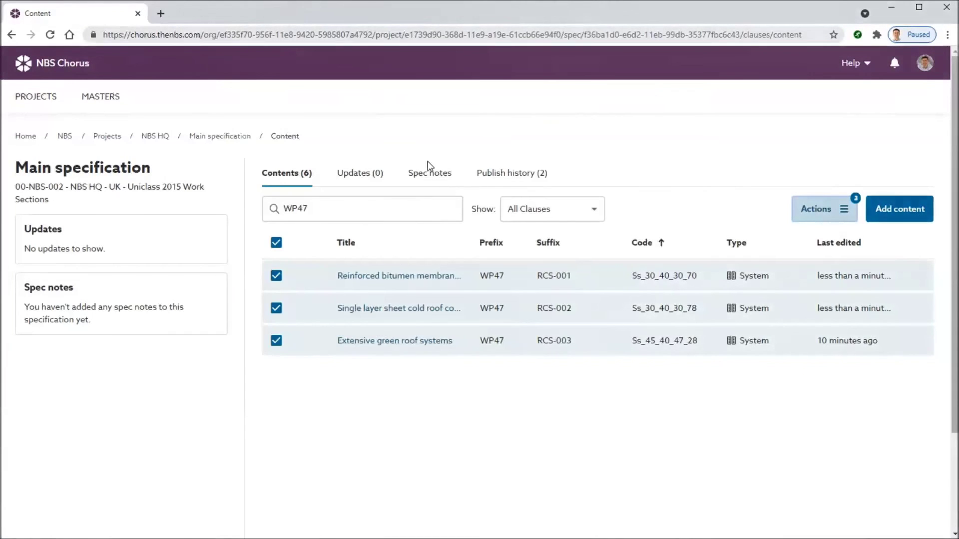
{"action": "left_click", "coordinate": [504, 175]}
{"action": "left_click", "coordinate": [354, 210]}
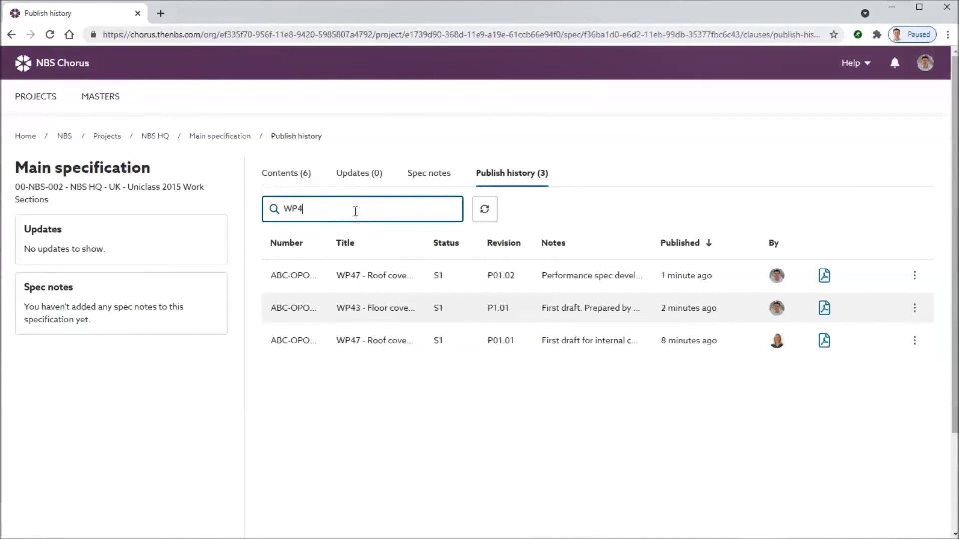
{"action": "type", "text": "7"}
- Widen the Title and Number columns of the publish history and narrow the Published column to reveal the PDF links
{"action": "left_click_drag", "start_coordinate": [422, 234], "coordinate": [476, 235]}
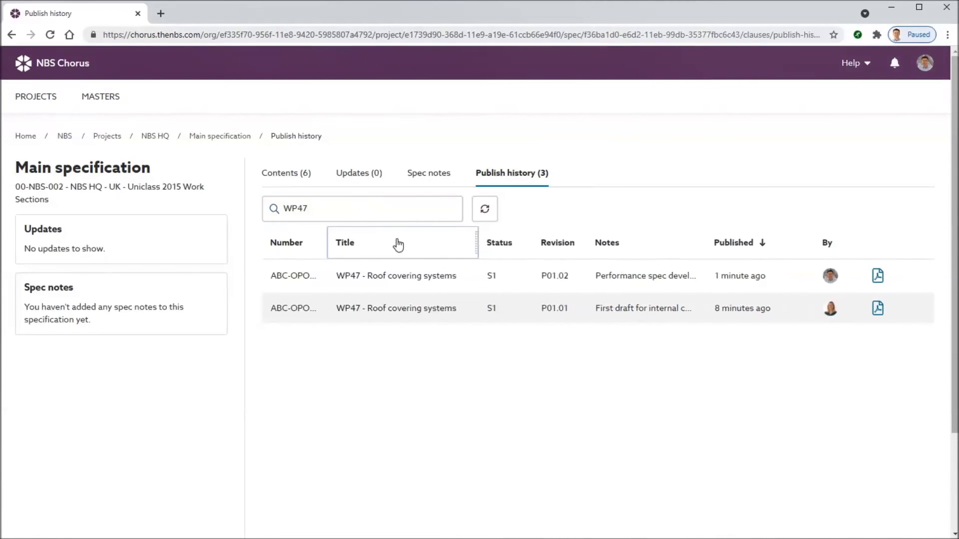
{"action": "left_click_drag", "start_coordinate": [327, 241], "coordinate": [411, 234]}
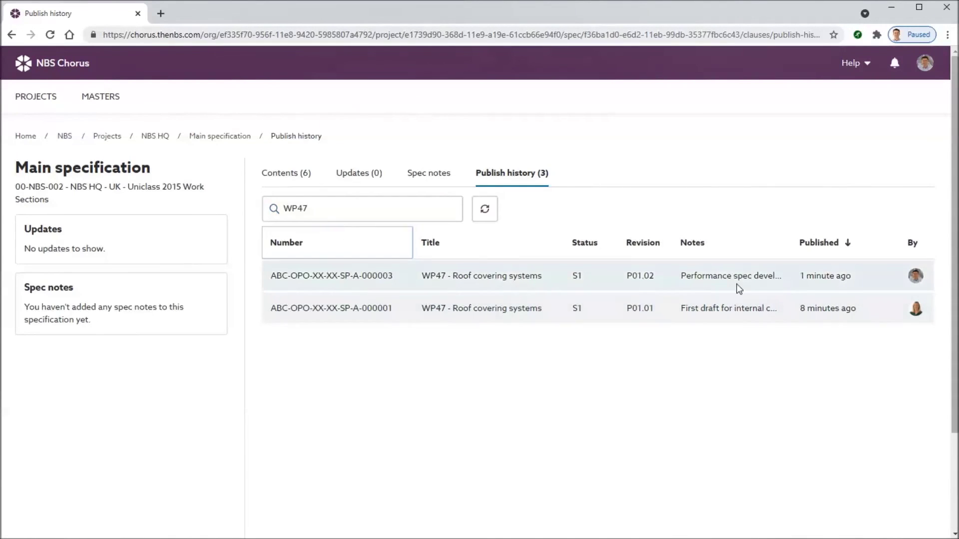
{"action": "left_click_drag", "start_coordinate": [896, 242], "coordinate": [856, 250]}
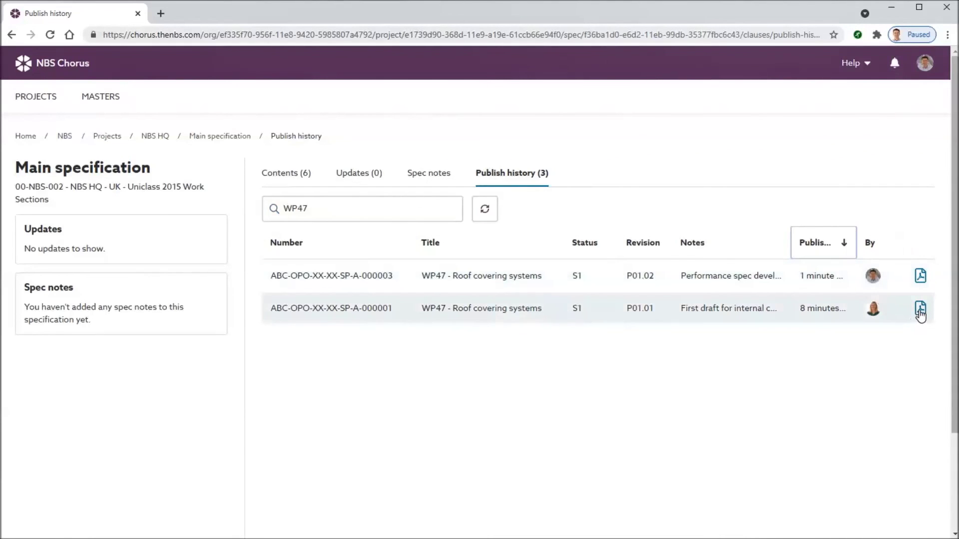